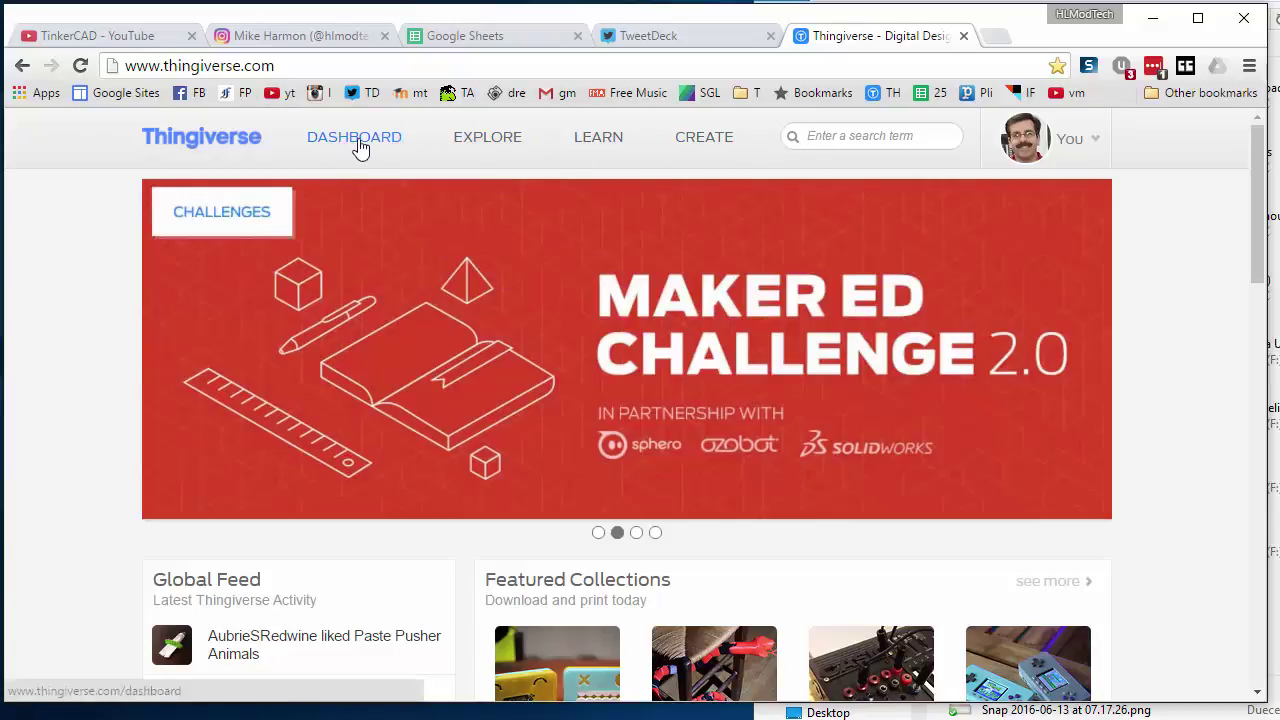
Search Thingiverse for 'batman' to list the matching designs
click(815, 135)
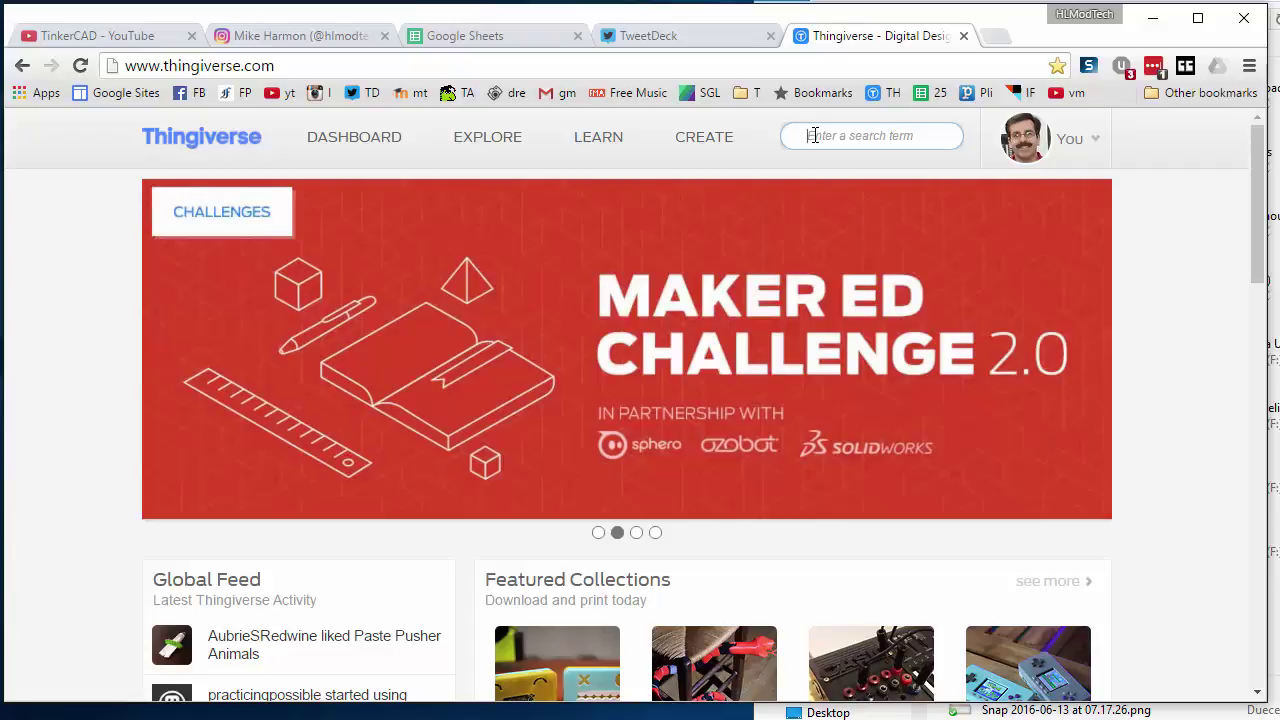
text(ba)
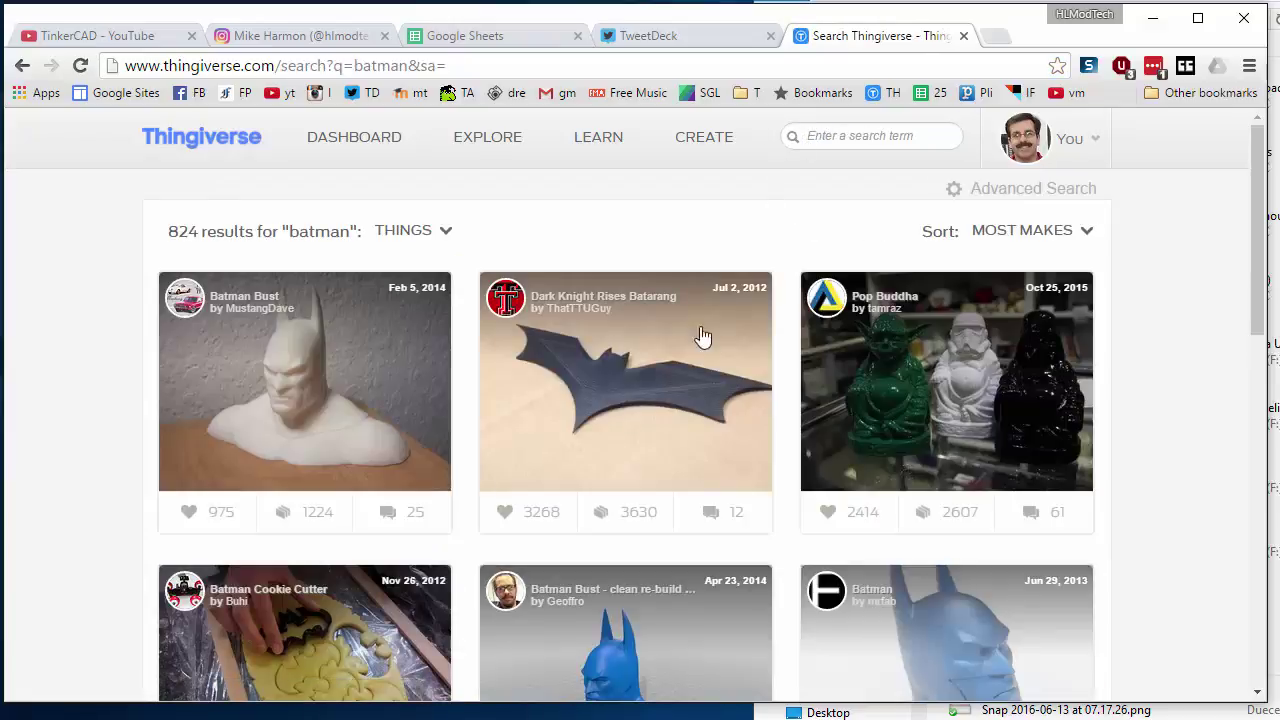
Open the Batman Symbol OpenSCAD design's file list and download Batman.stl
scroll(668, 335, down, 3)
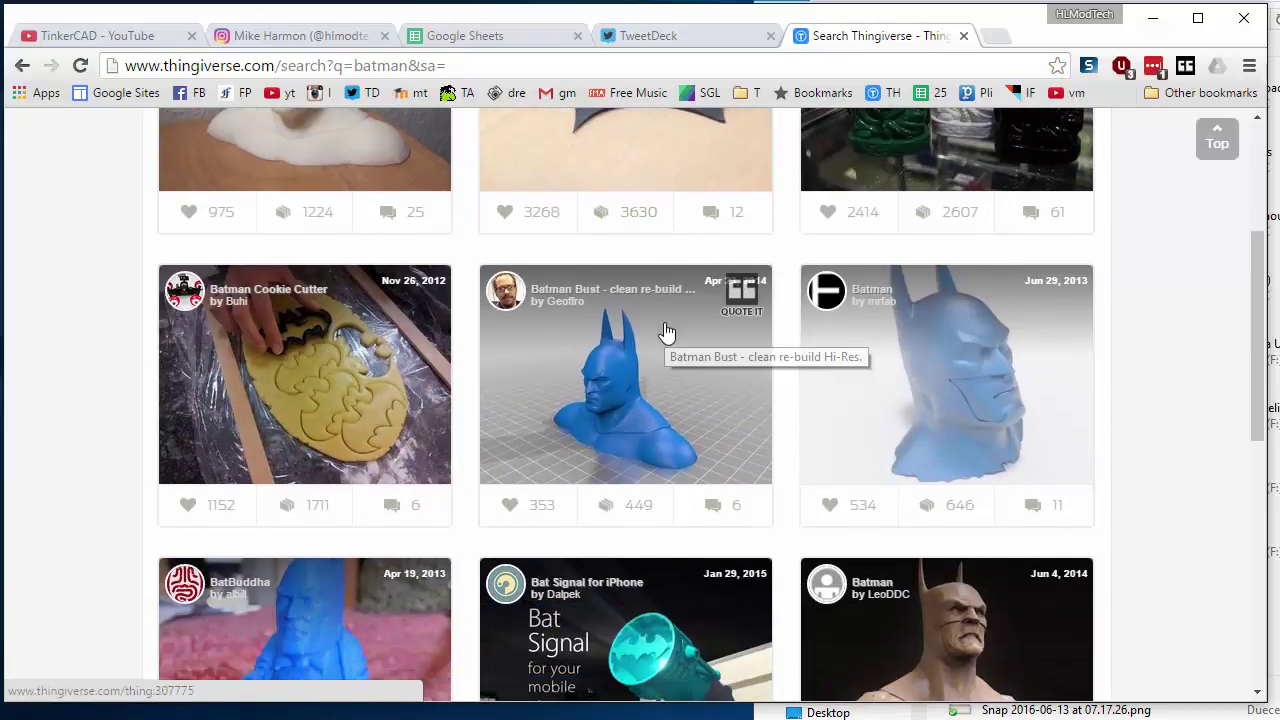
scroll(668, 335, down, 5)
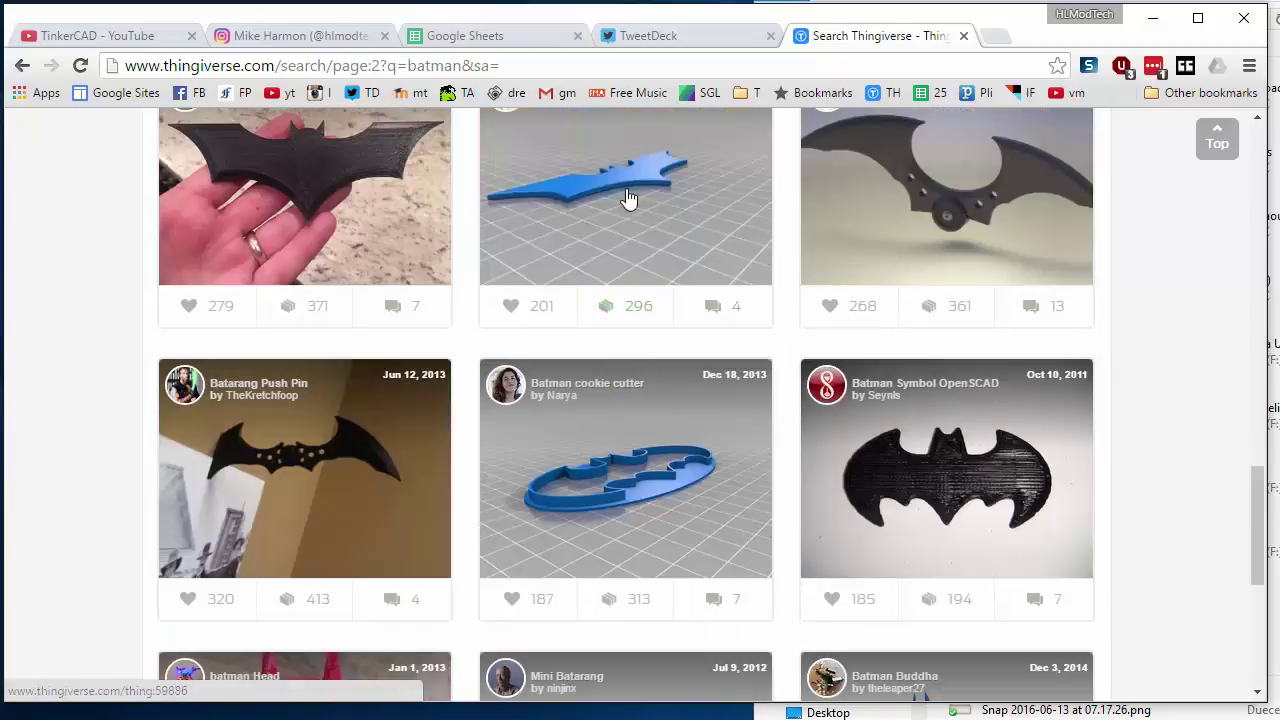
click(938, 494)
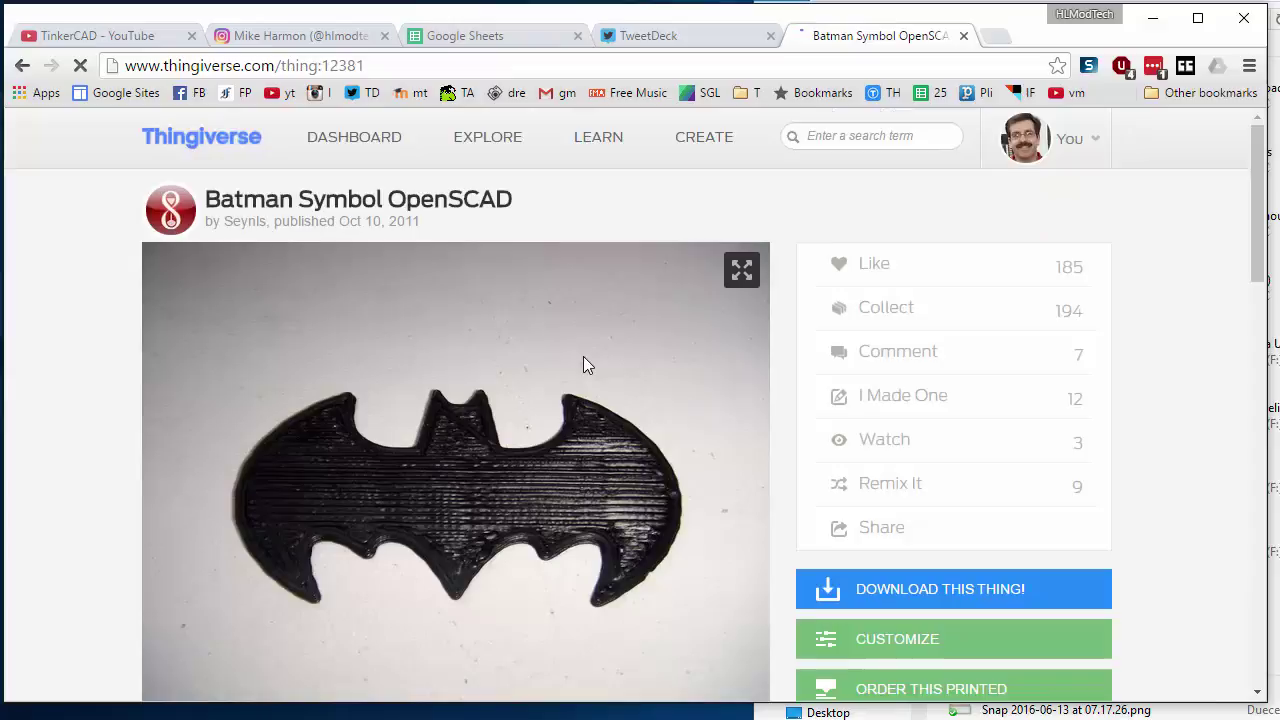
scroll(583, 356, down, 5)
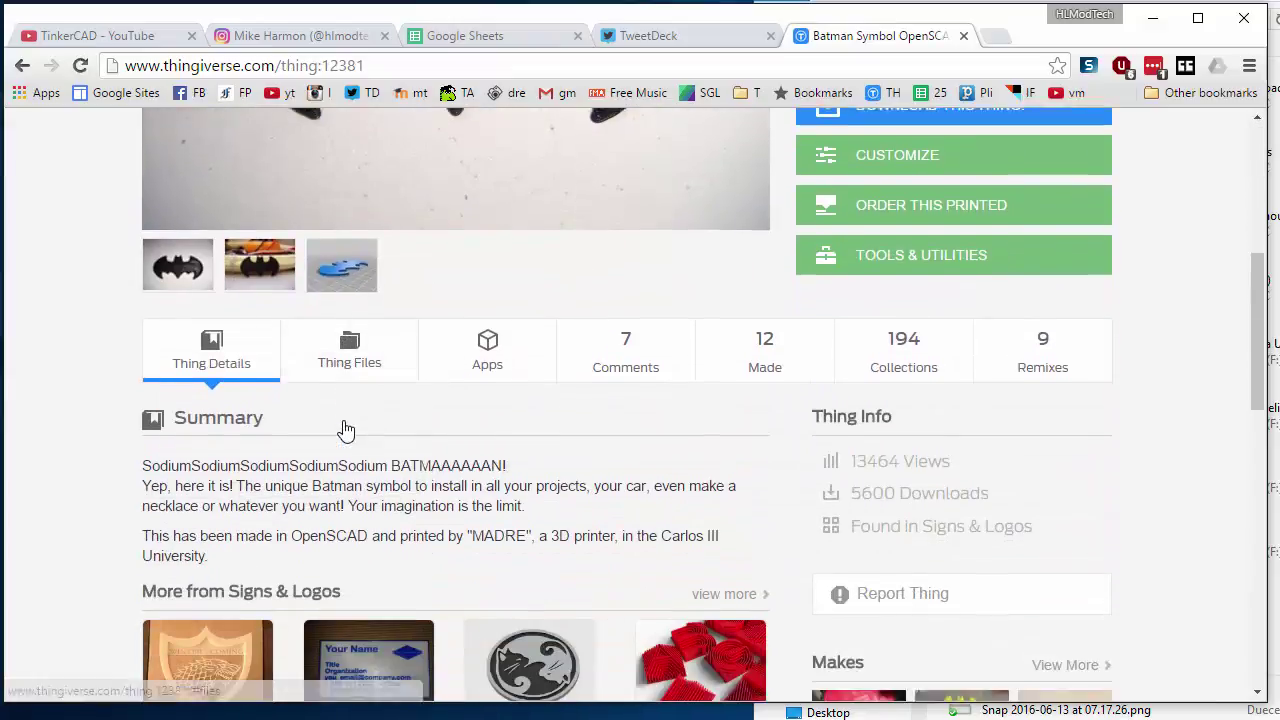
click(346, 337)
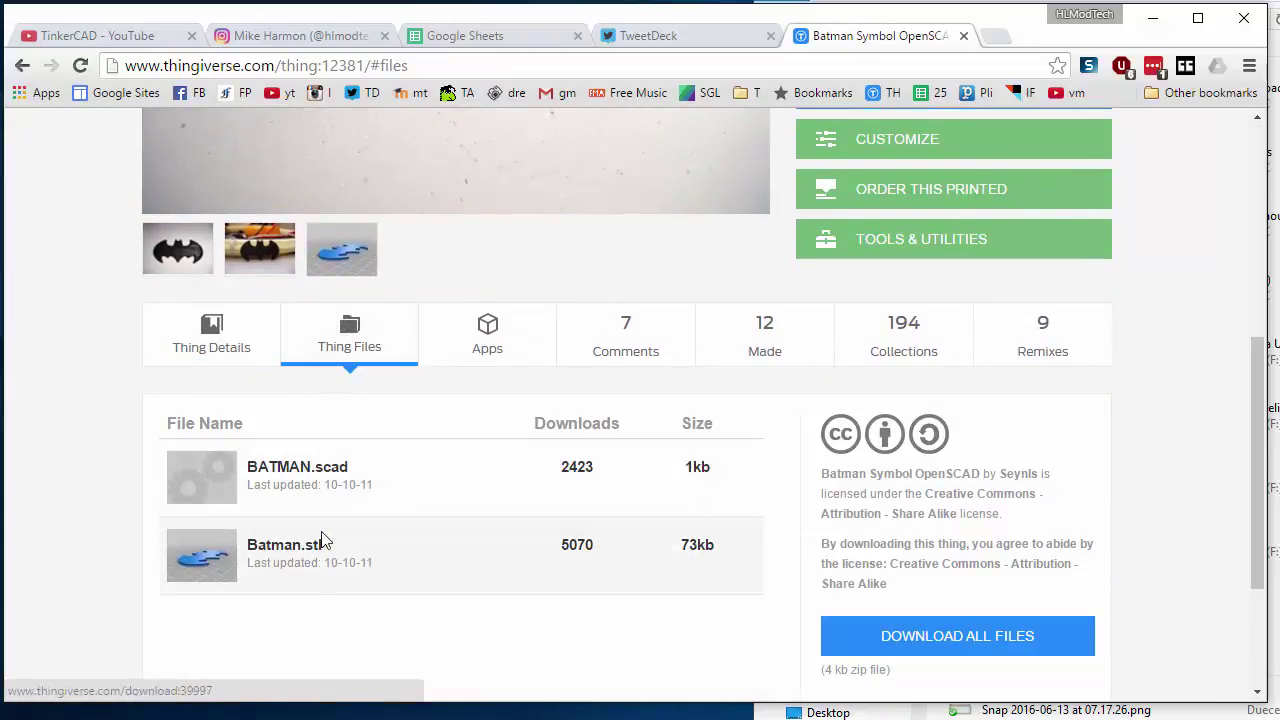
click(297, 555)
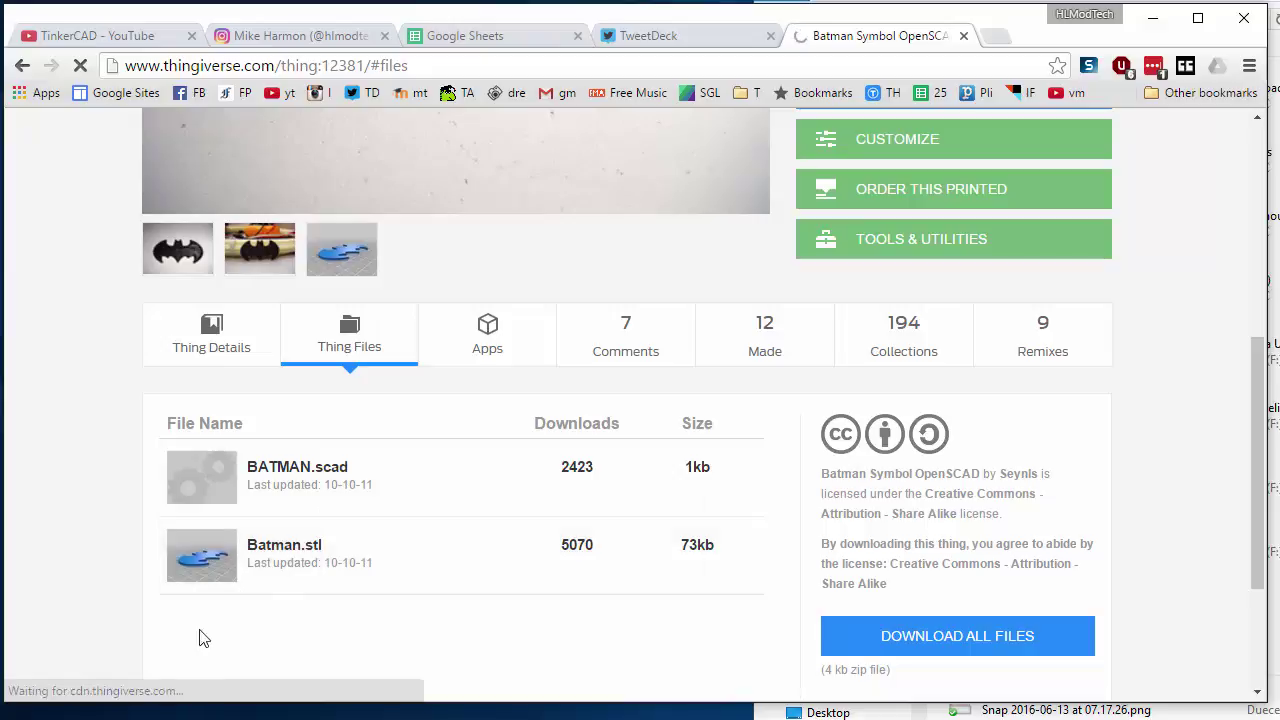
Save the download as Batman.stl in the 3dmodeling files folder
scroll(265, 652, down, 1)
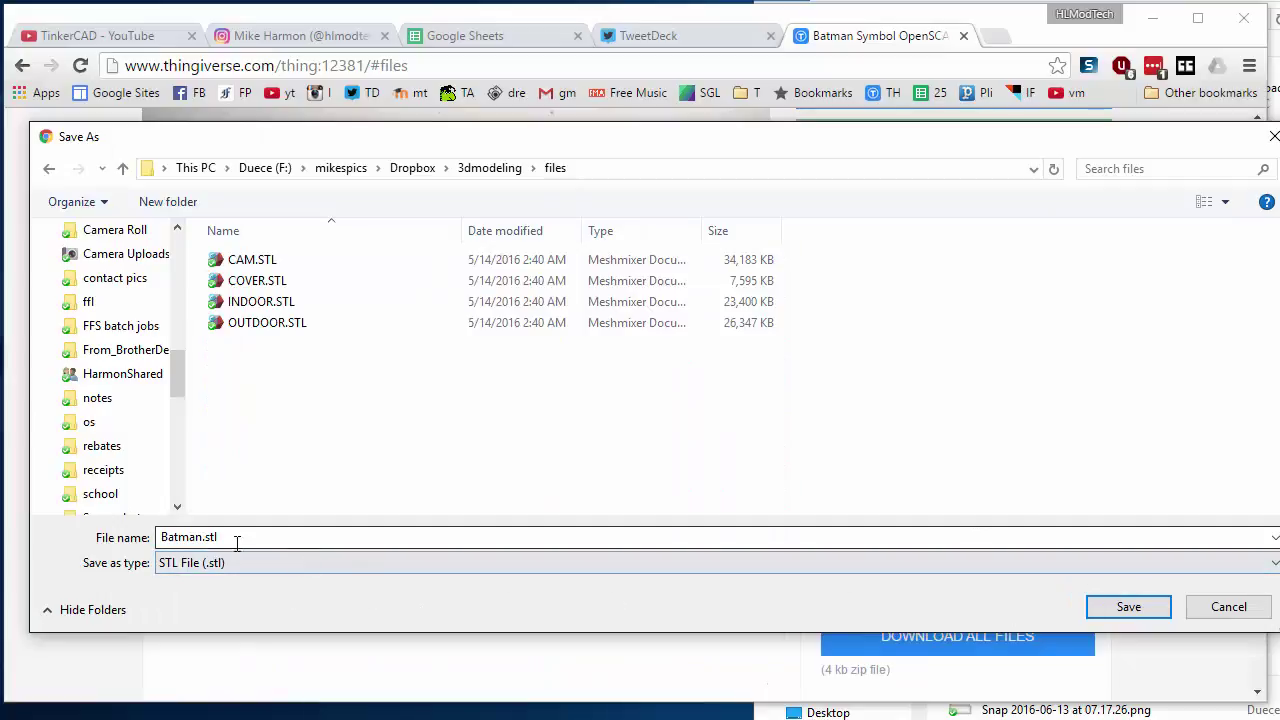
click(1140, 606)
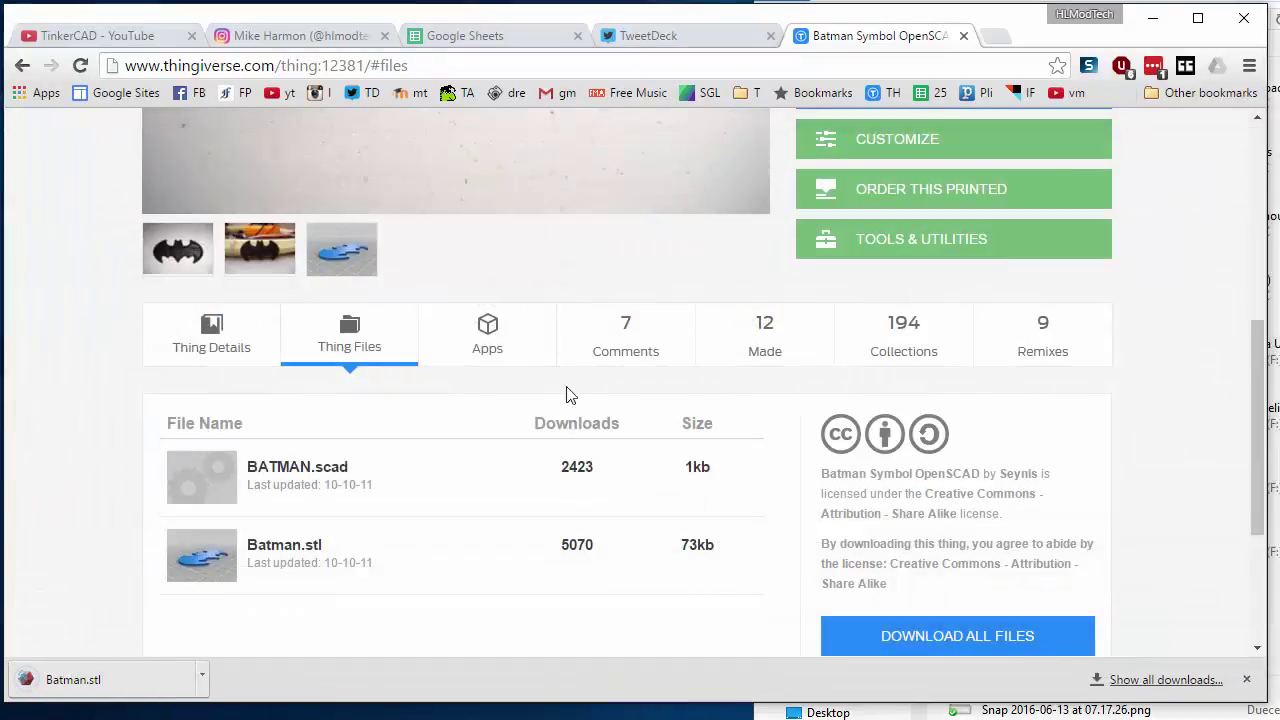
Sign in to tinkercad.com in a new tab and create a new blank design
click(998, 36)
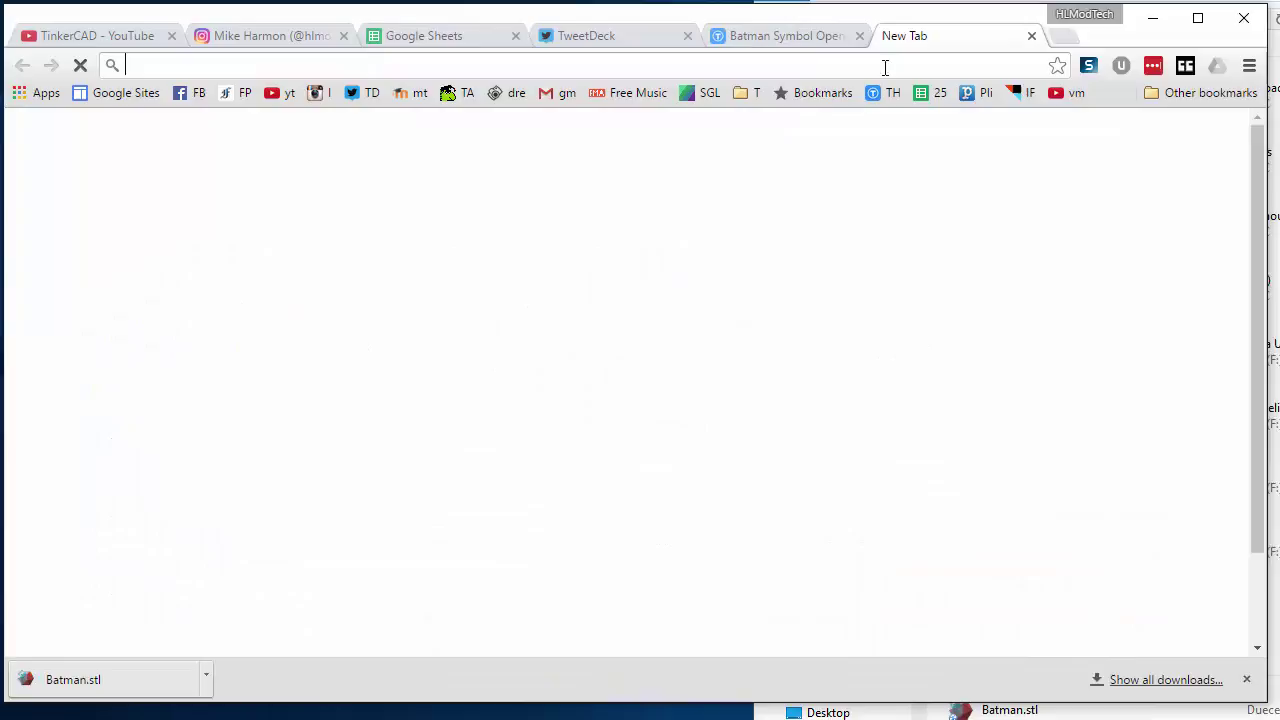
click(760, 95)
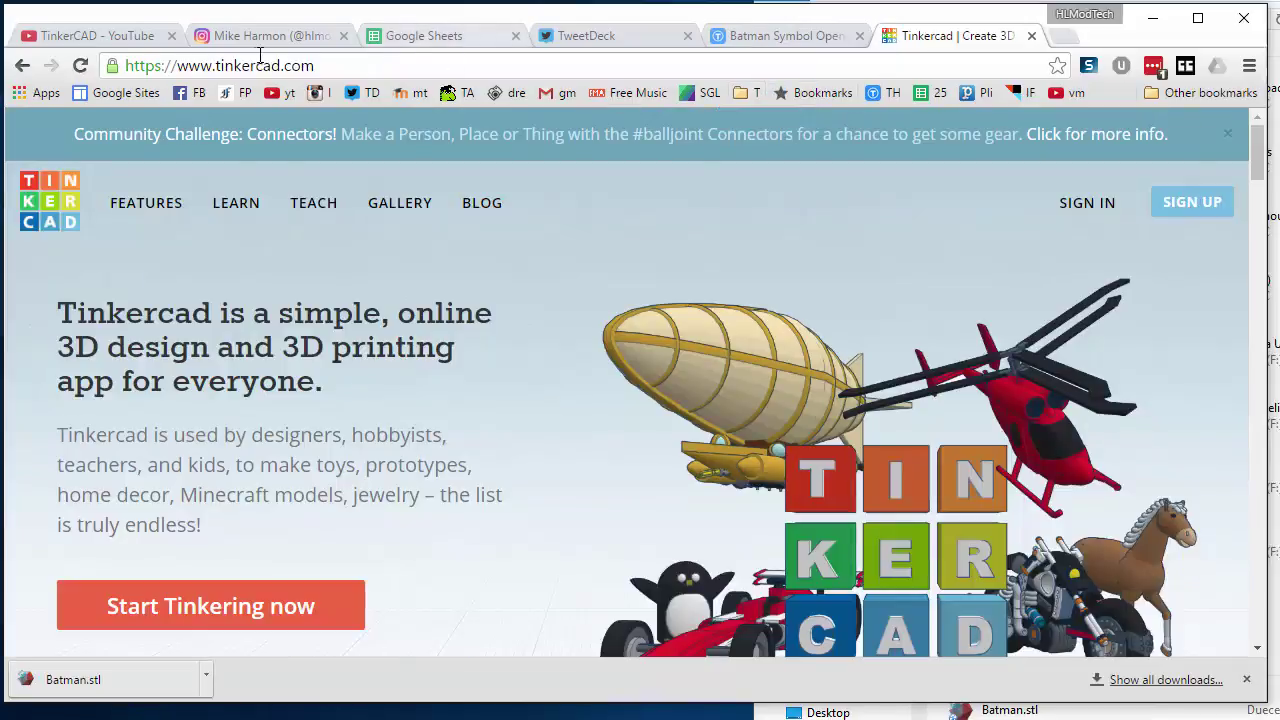
click(1077, 203)
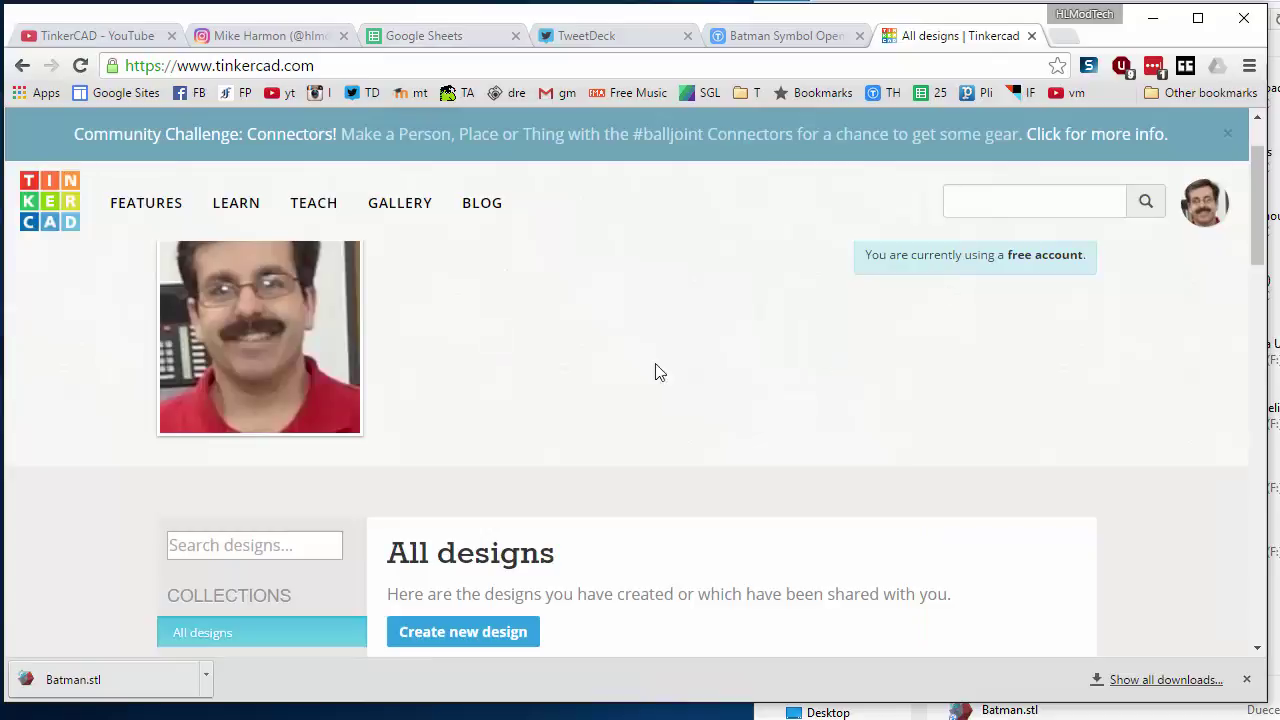
click(465, 434)
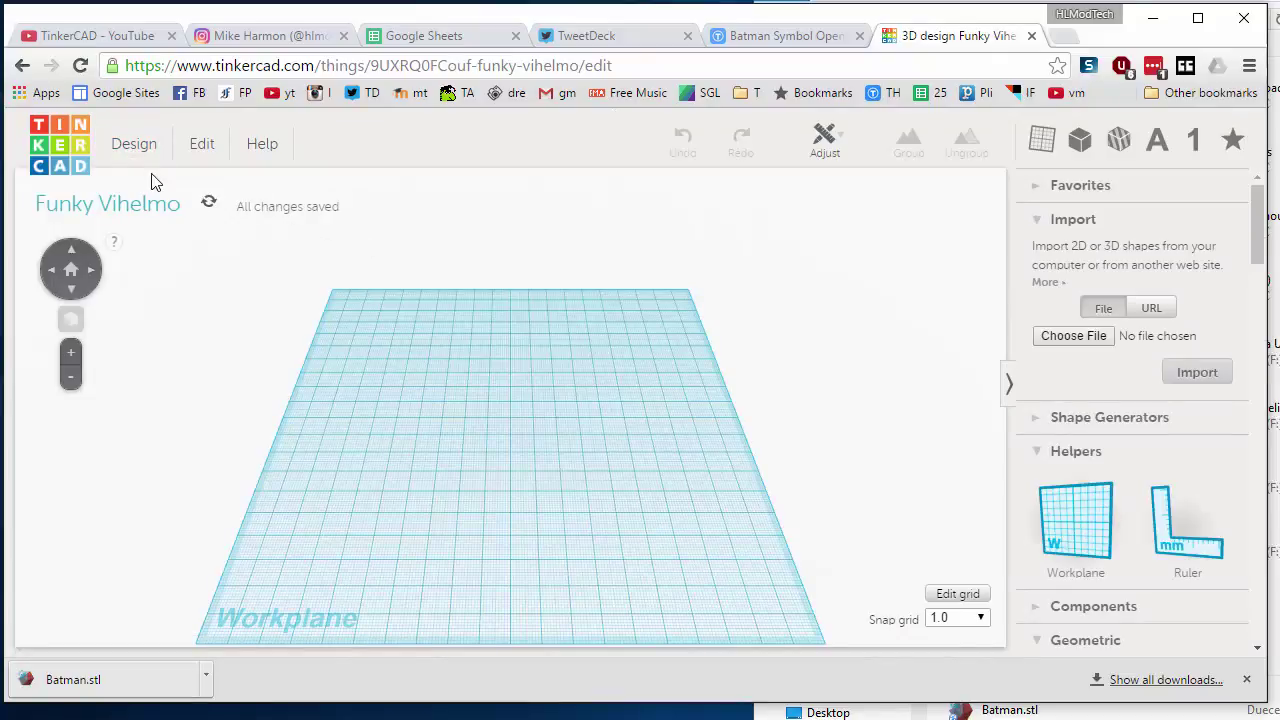
Change the design's name in Design Properties to 'batman cutout'
click(149, 155)
click(157, 260)
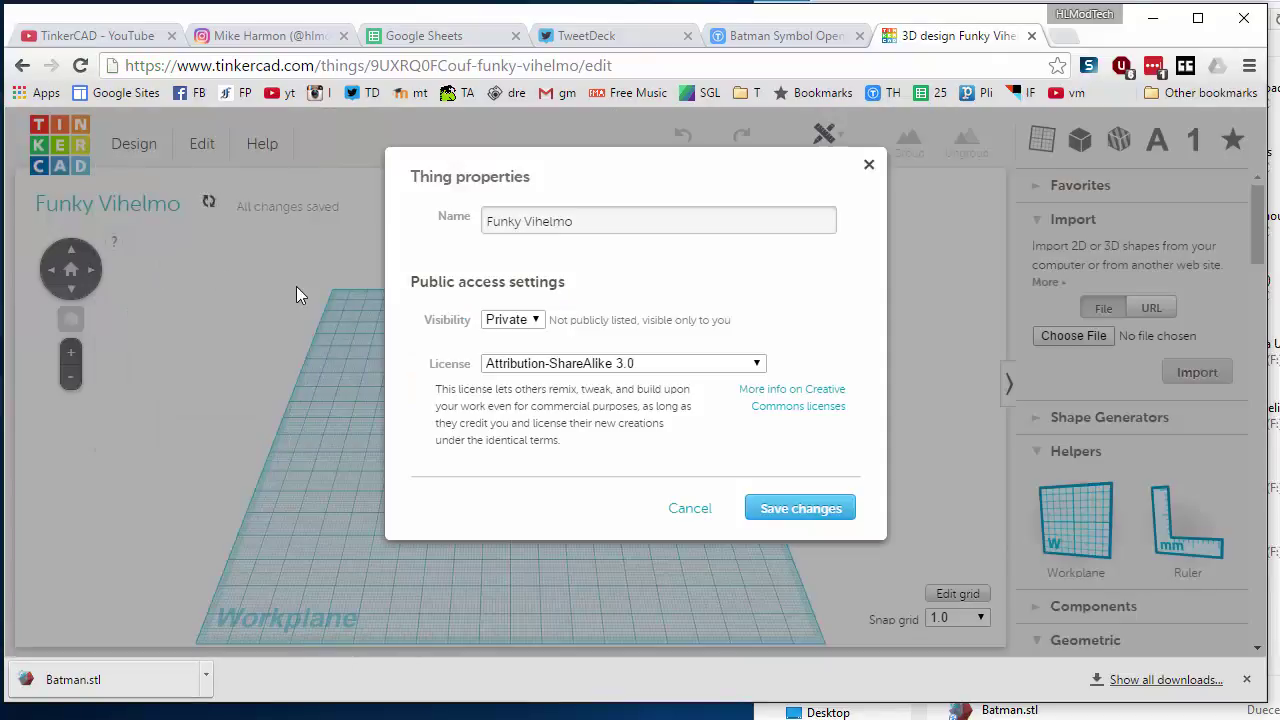
triple_click(527, 221)
text(batman cutout)
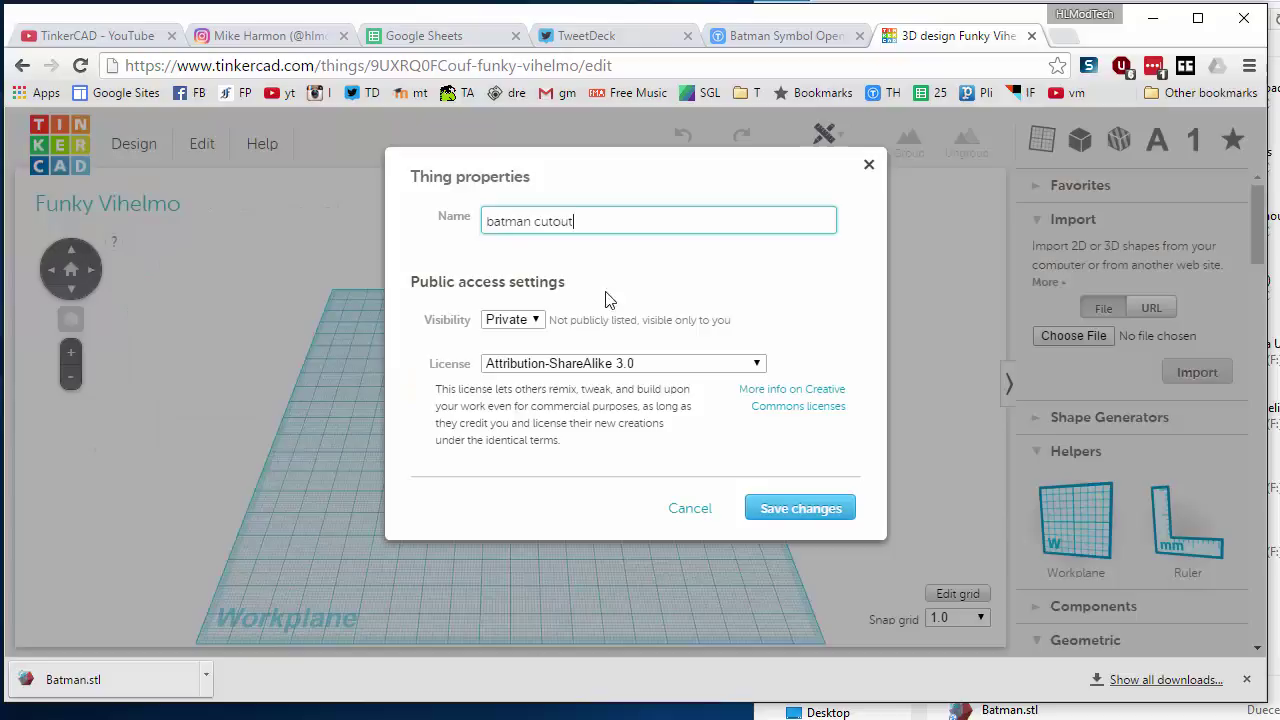
click(792, 513)
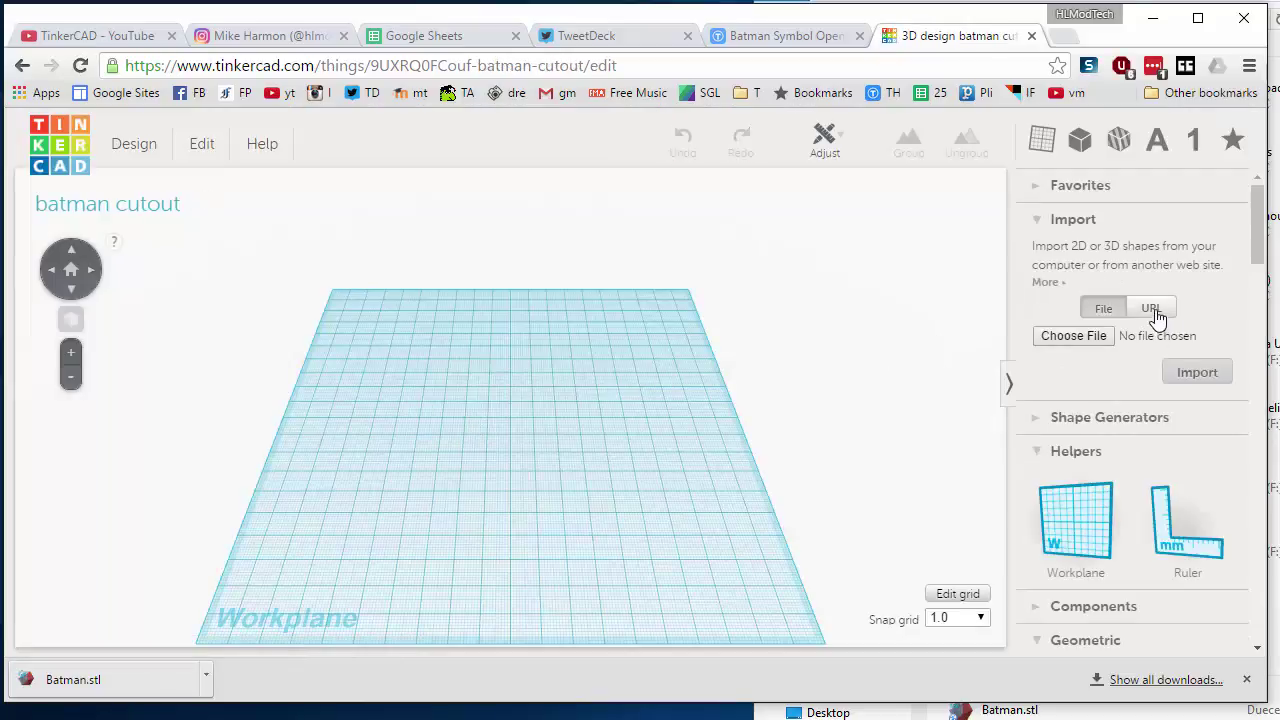
Import Batman.stl so the bat symbol, about 51.87 mm deep, sits on the workplane
click(1027, 226)
click(1035, 230)
click(1068, 340)
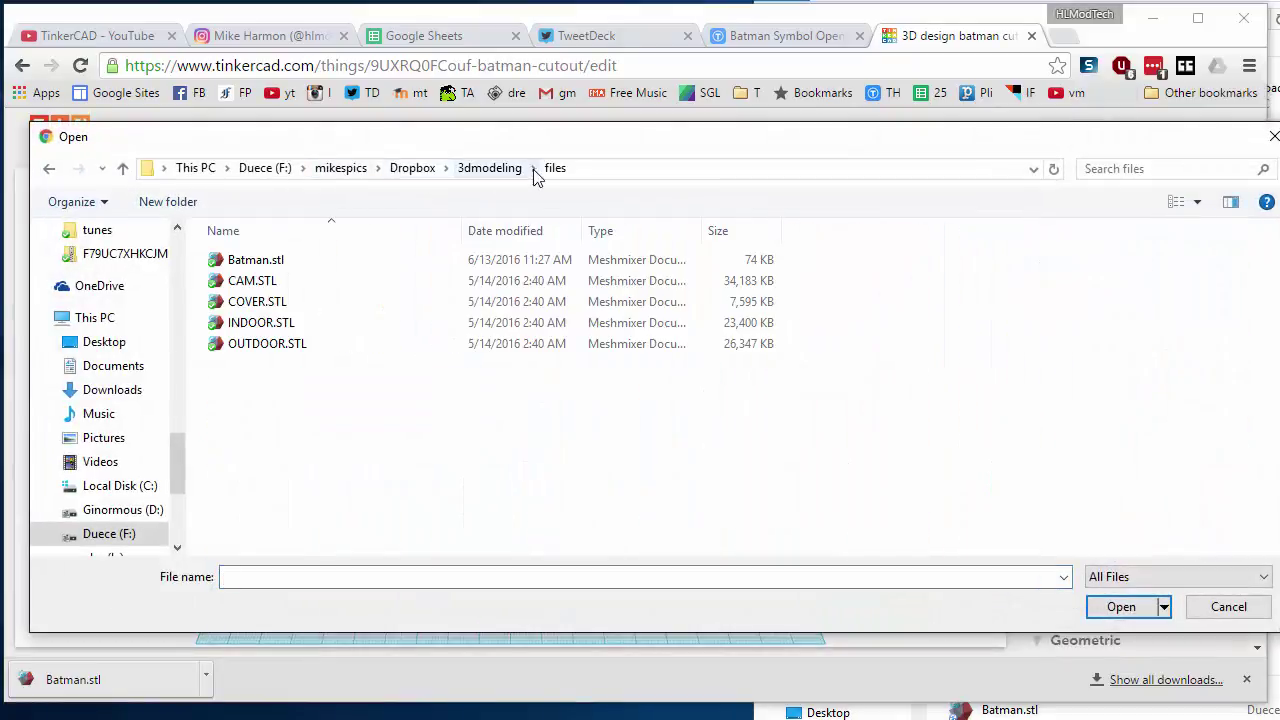
double_click(312, 262)
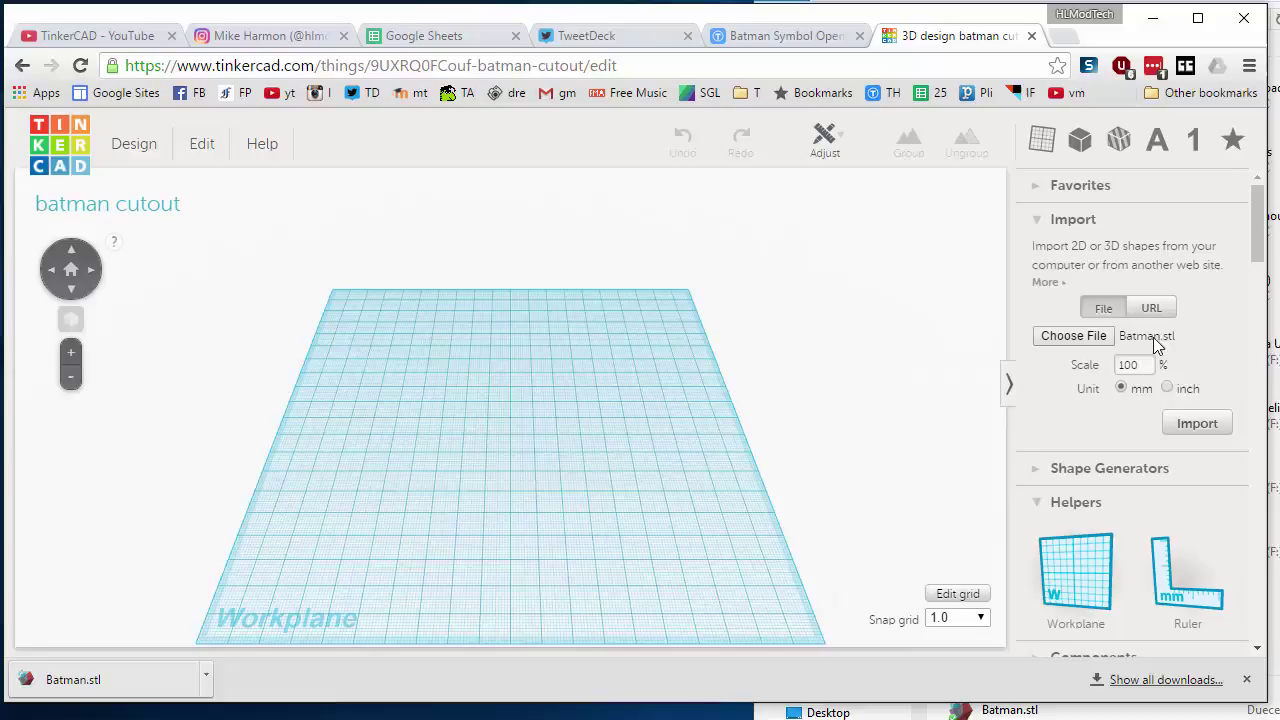
click(1195, 424)
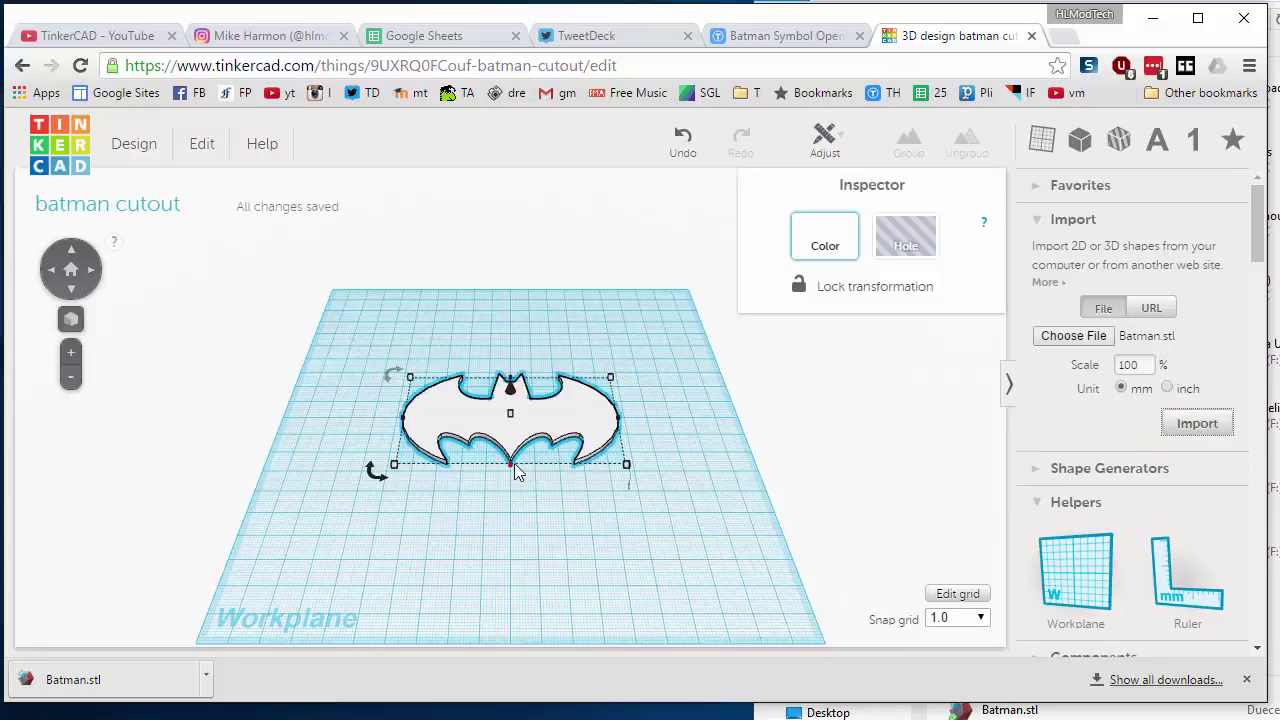
scroll(514, 472, up, 3)
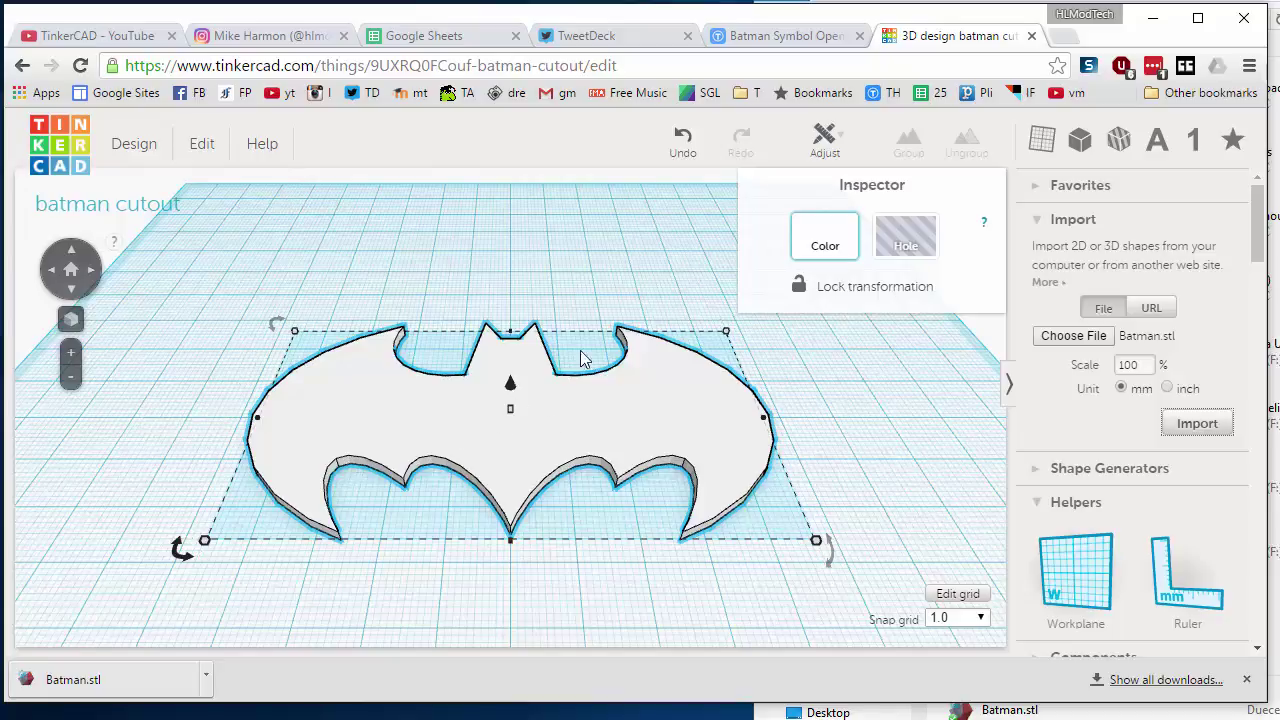
Tilt the view down onto the Batman symbol and bring the Geometric shapes into view
right_drag(591, 283, 585, 420)
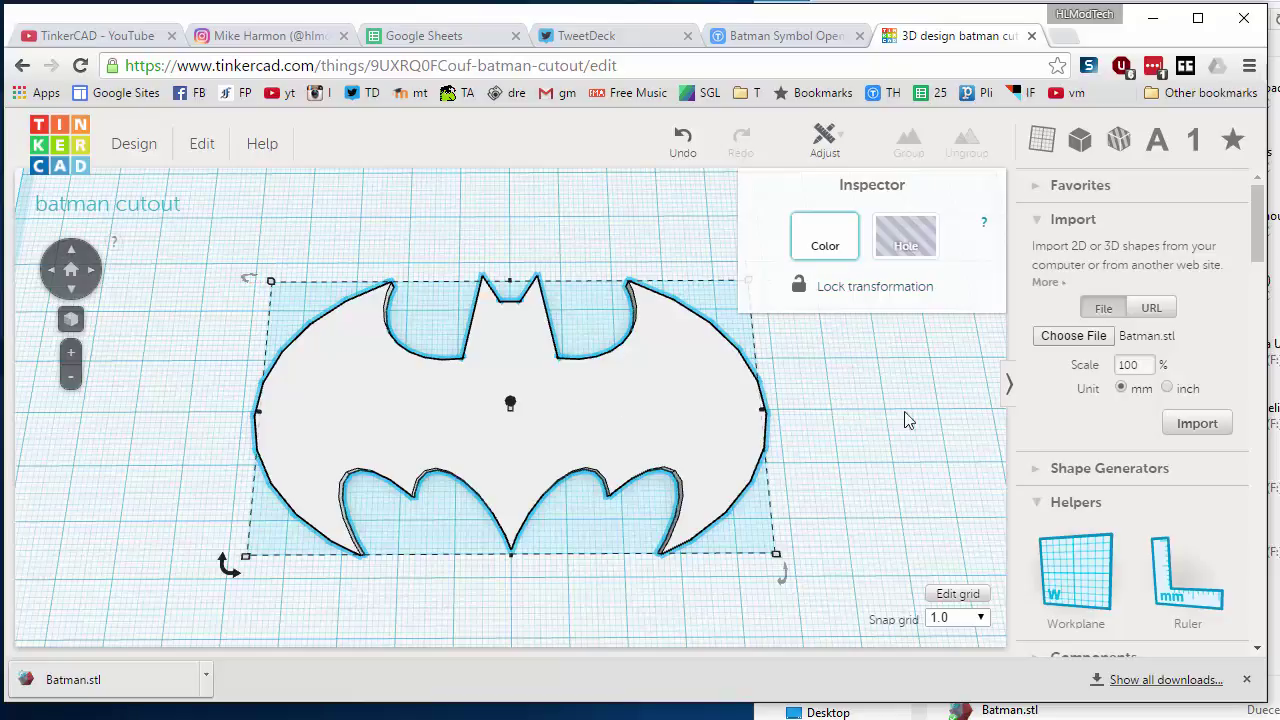
scroll(1080, 420, down, 5)
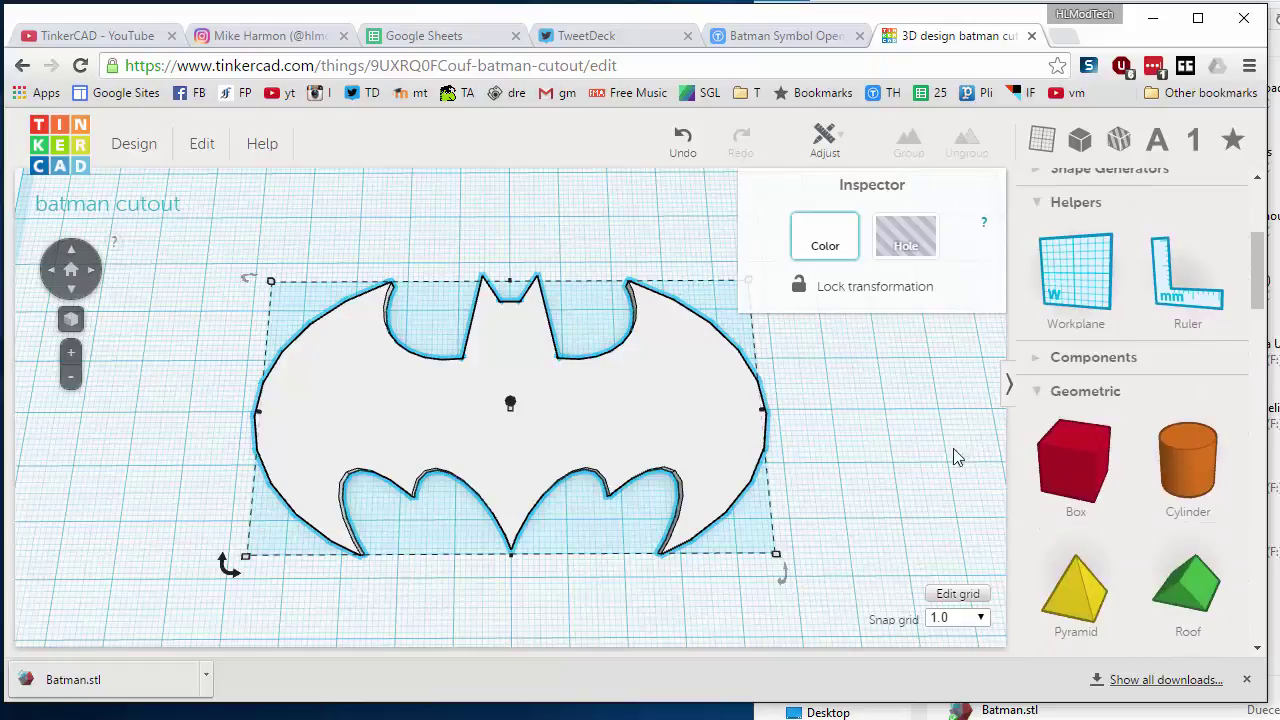
Add a box over the Batman symbol and resize it to about 86 mm long, 19 mm deep
drag(299, 410, 299, 410)
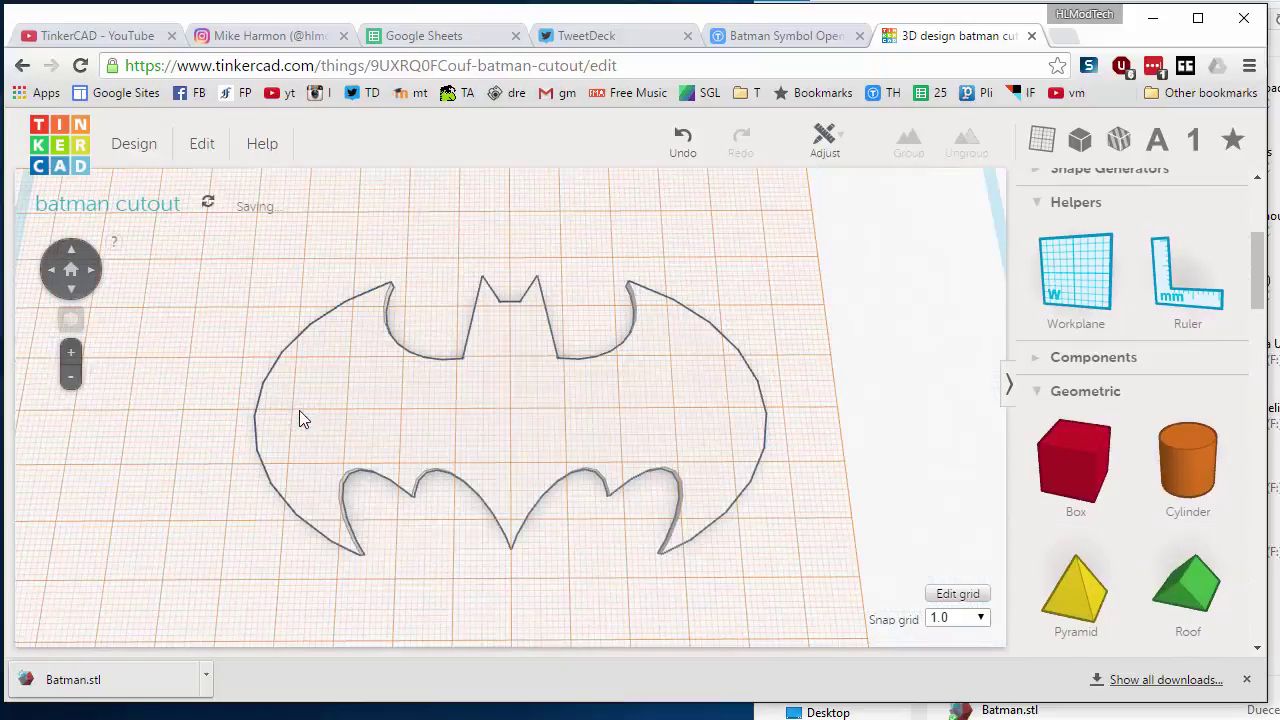
drag(1050, 456, 734, 431)
right_drag(427, 506, 474, 447)
drag(471, 443, 481, 445)
right_drag(481, 445, 545, 440)
drag(568, 430, 511, 495)
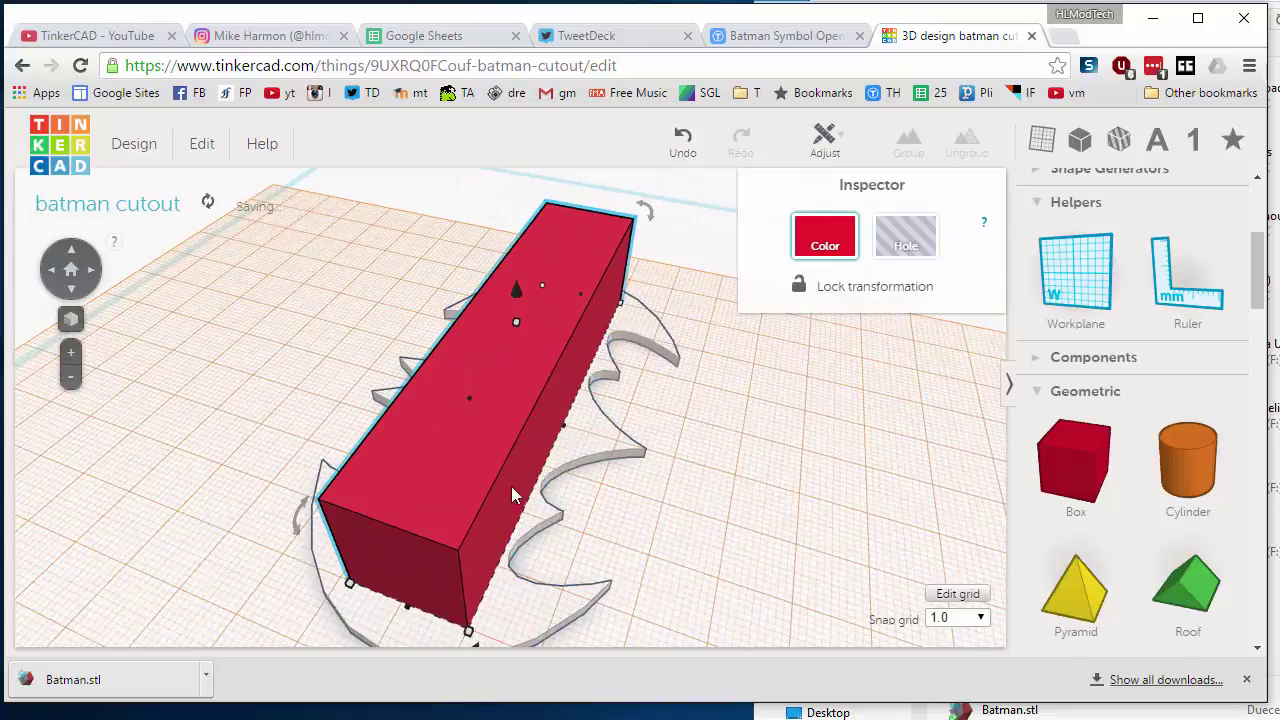
drag(403, 615, 402, 634)
right_drag(402, 634, 605, 582)
drag(621, 568, 634, 582)
right_drag(634, 582, 511, 337)
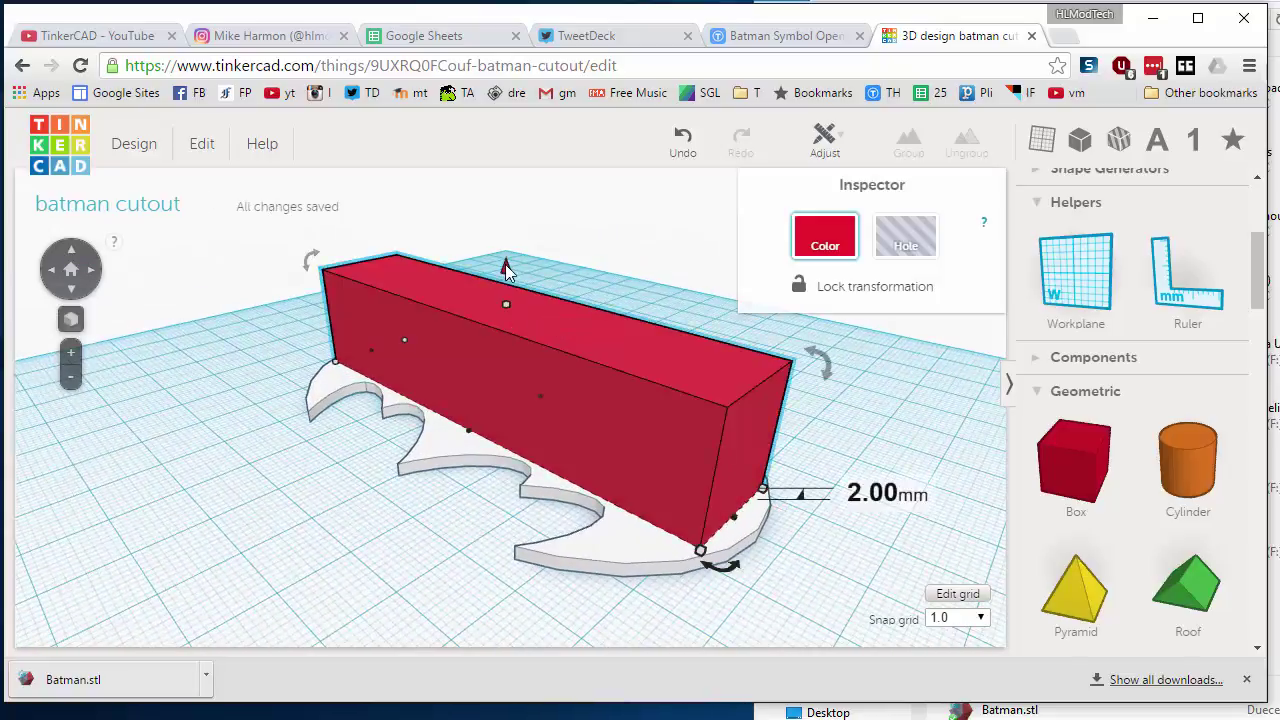
Lower the centre box's height and turn it into a hole
drag(499, 279, 503, 313)
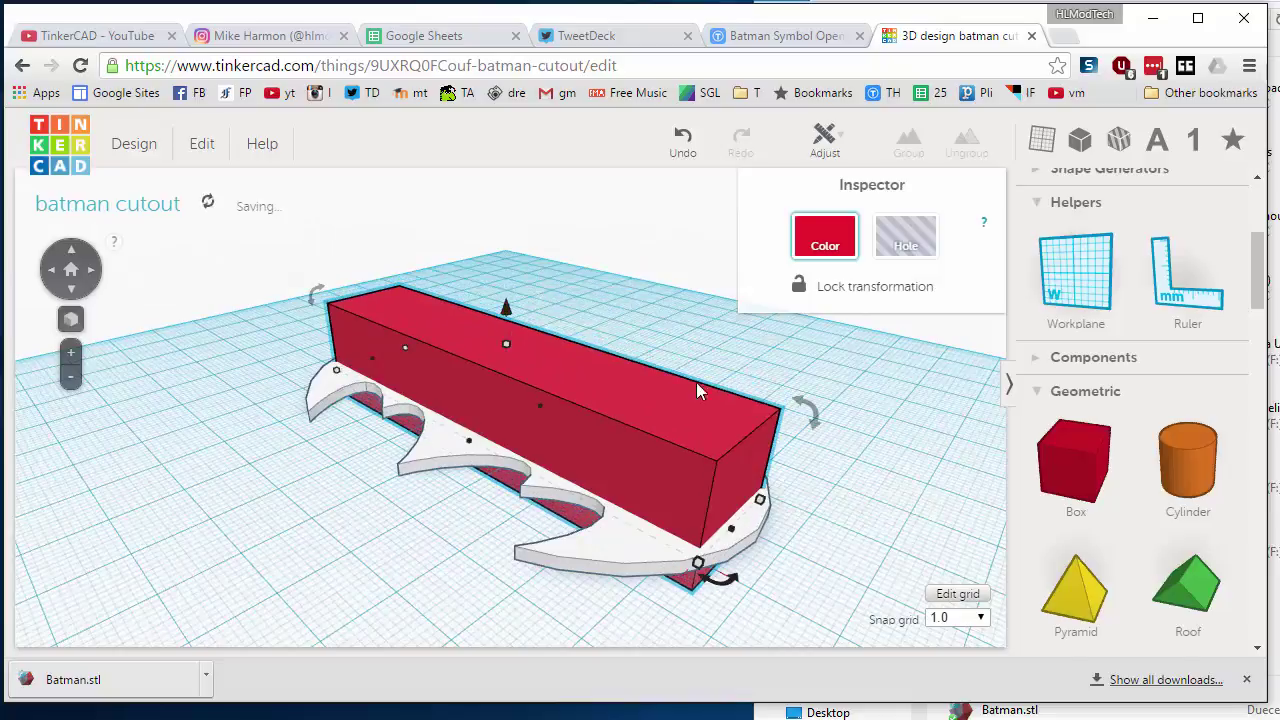
click(906, 240)
right_drag(680, 620, 165, 518)
click(165, 518)
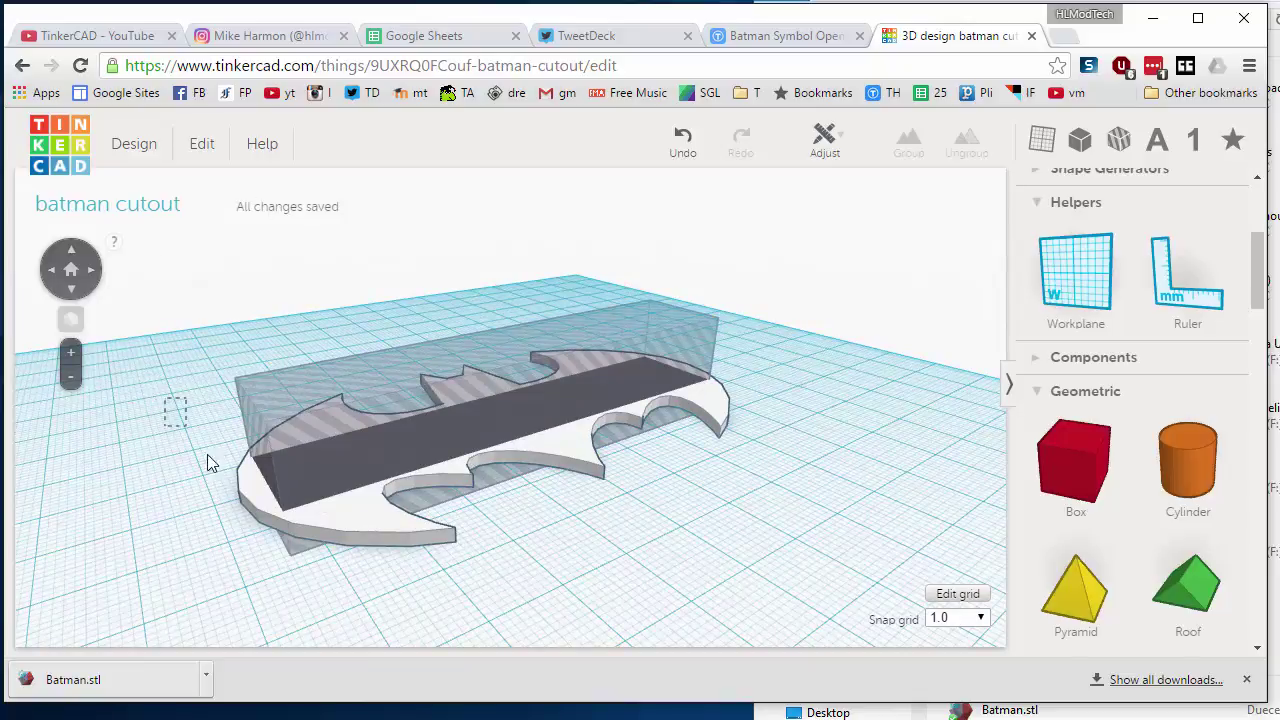
Group the hole with the Batman symbol to cut the centre slot, then inspect it
drag(332, 525, 332, 532)
click(905, 148)
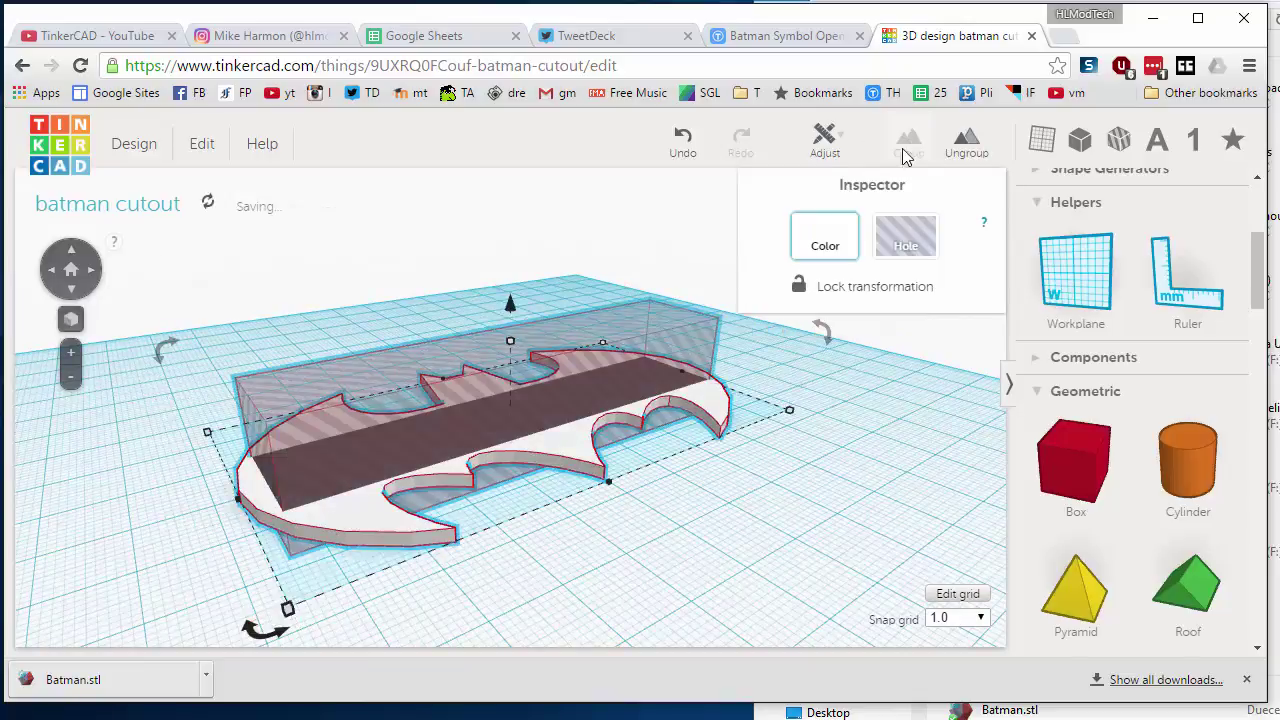
right_drag(482, 278, 433, 460)
scroll(369, 404, up, 5)
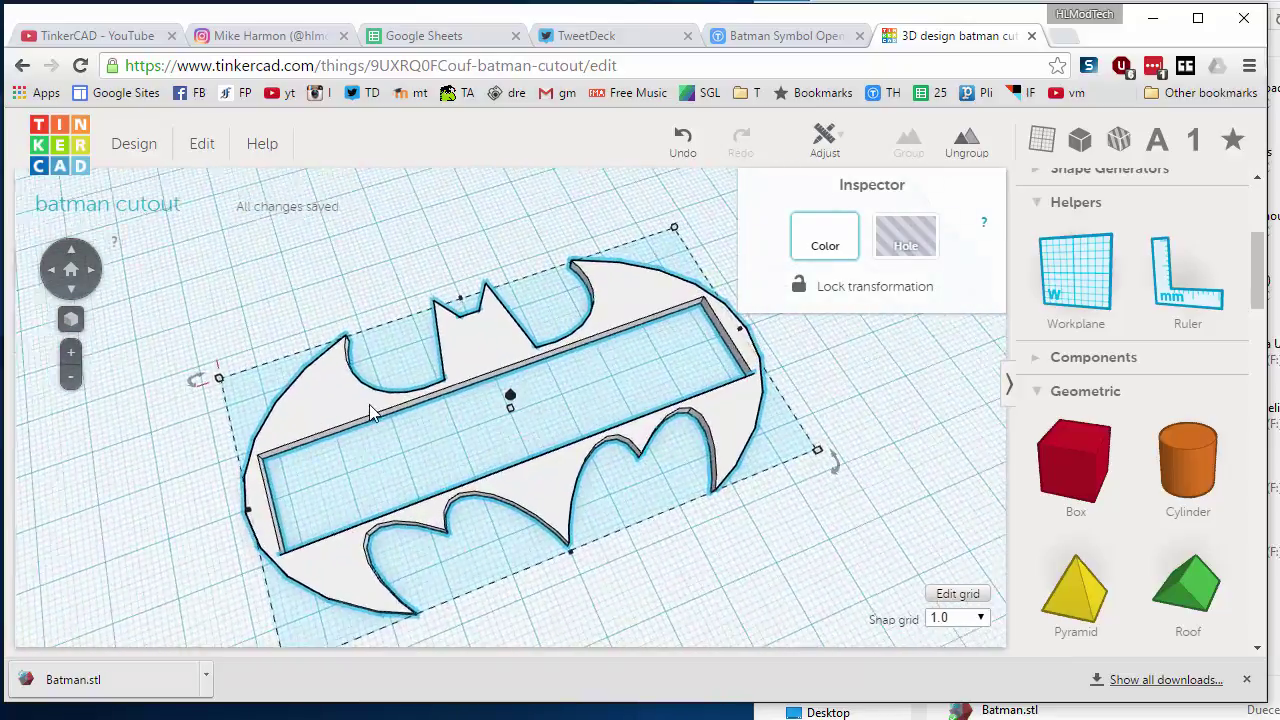
scroll(368, 395, down, 2)
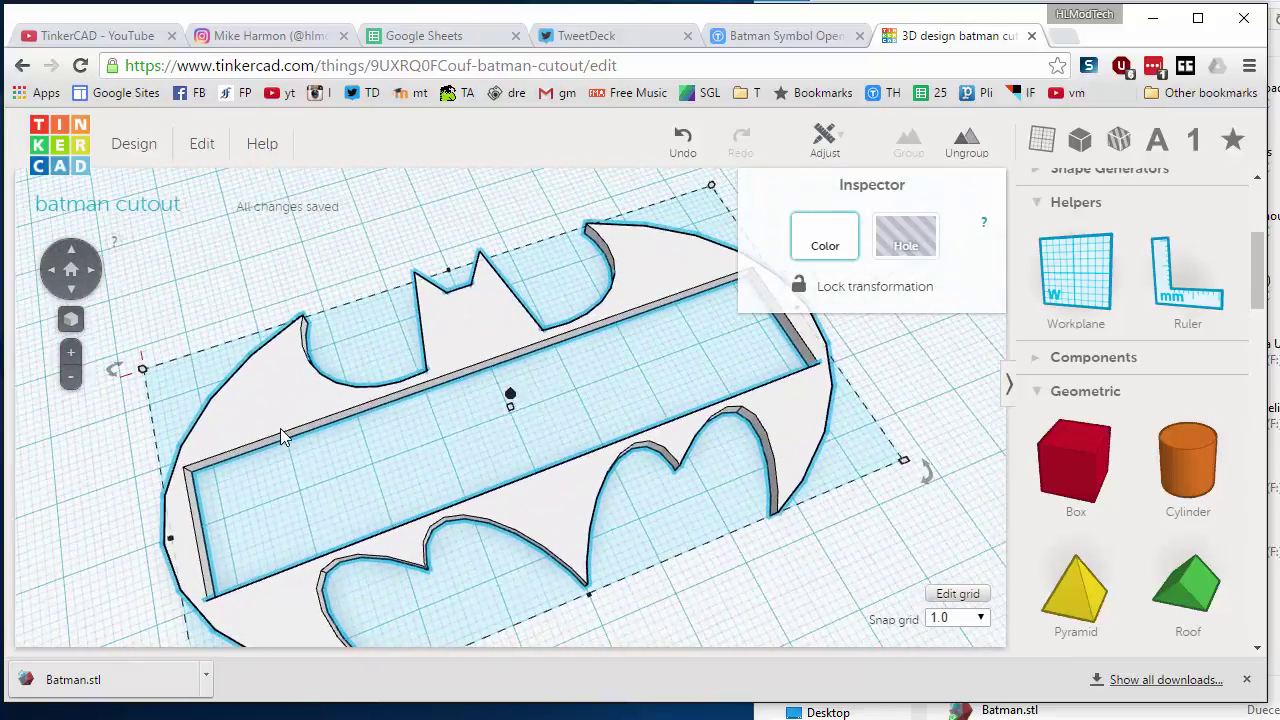
right_drag(283, 437, 404, 416)
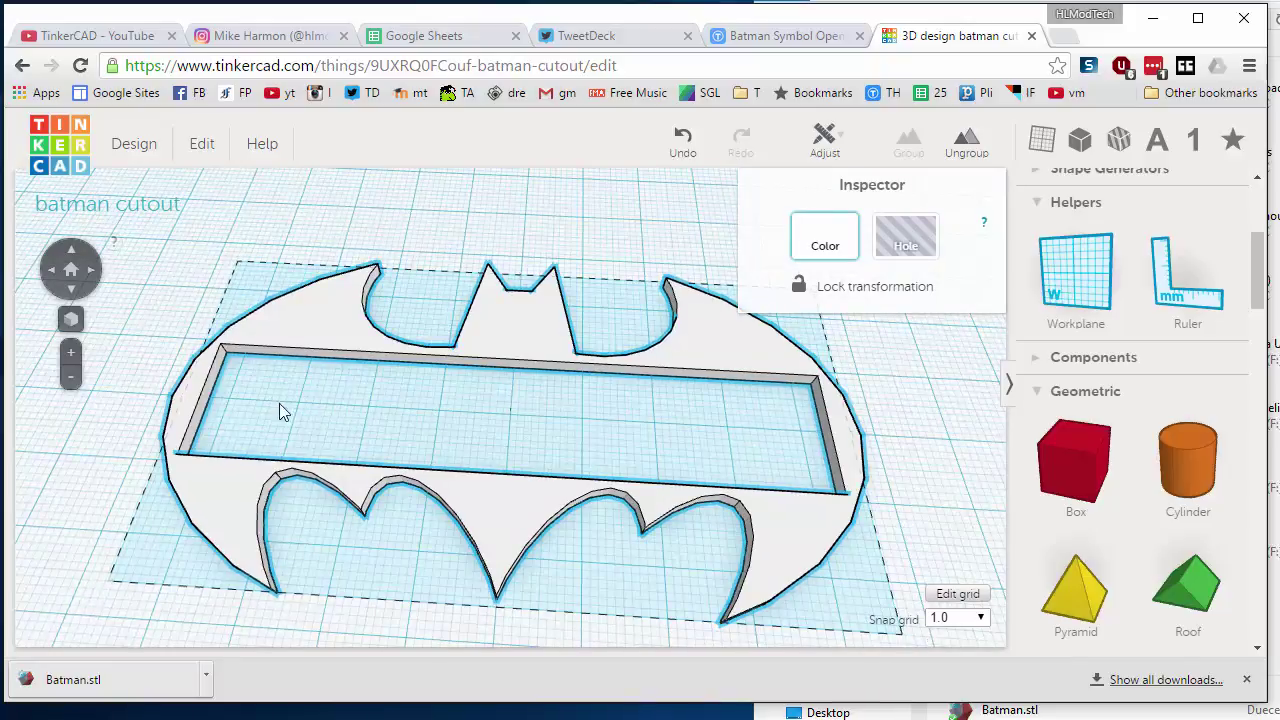
right_drag(279, 405, 509, 443)
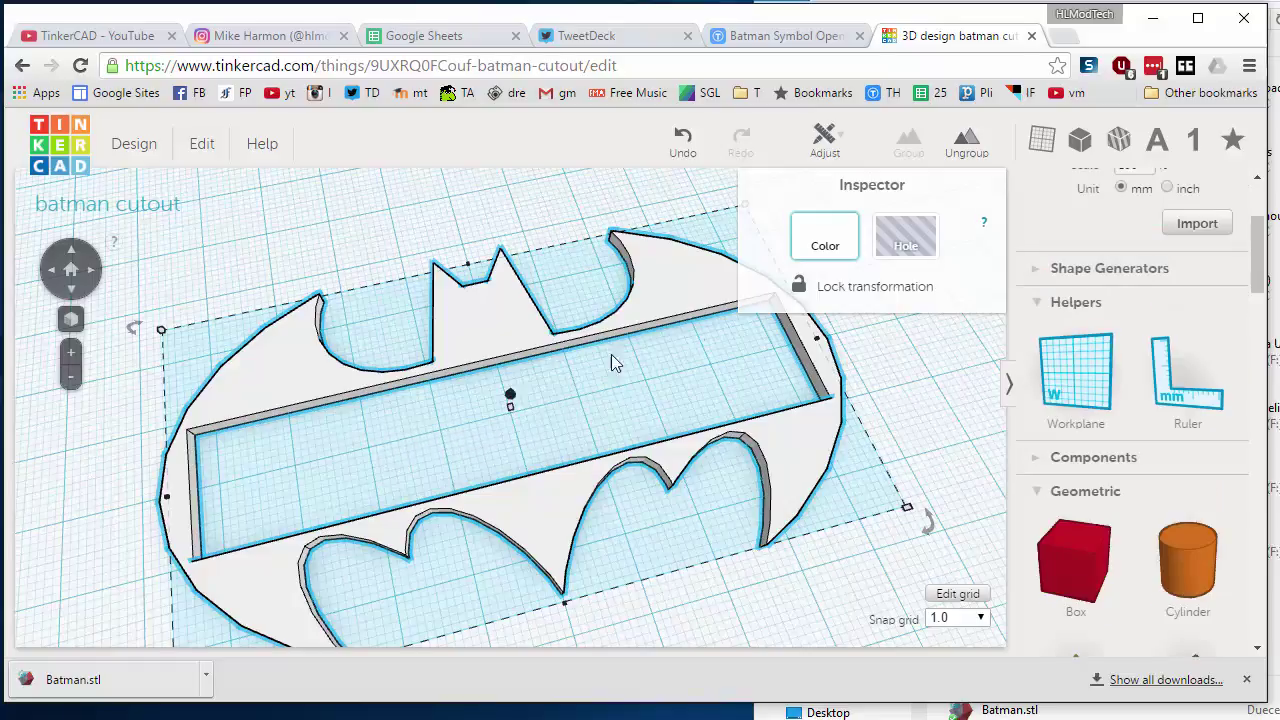
Add an Extrusion shape from Shape Generators onto the workplane
click(1032, 270)
scroll(1072, 516, down, 1)
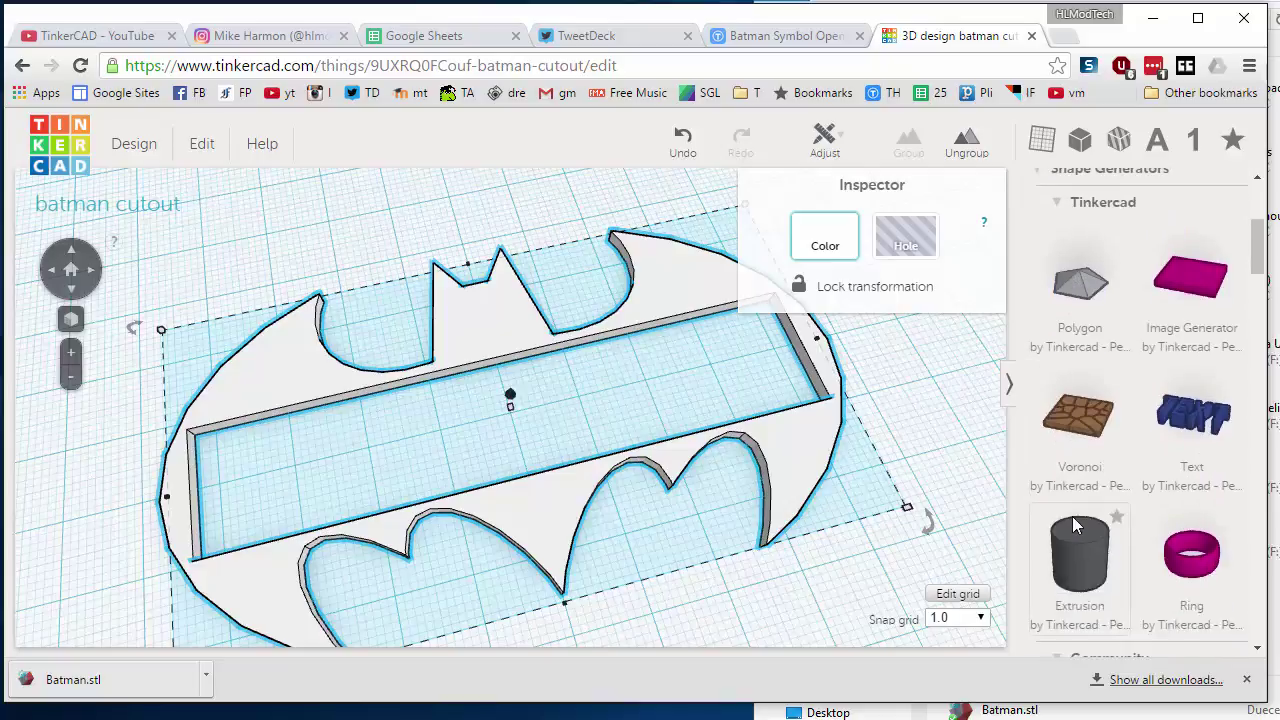
drag(1076, 542, 283, 438)
right_drag(330, 453, 363, 475)
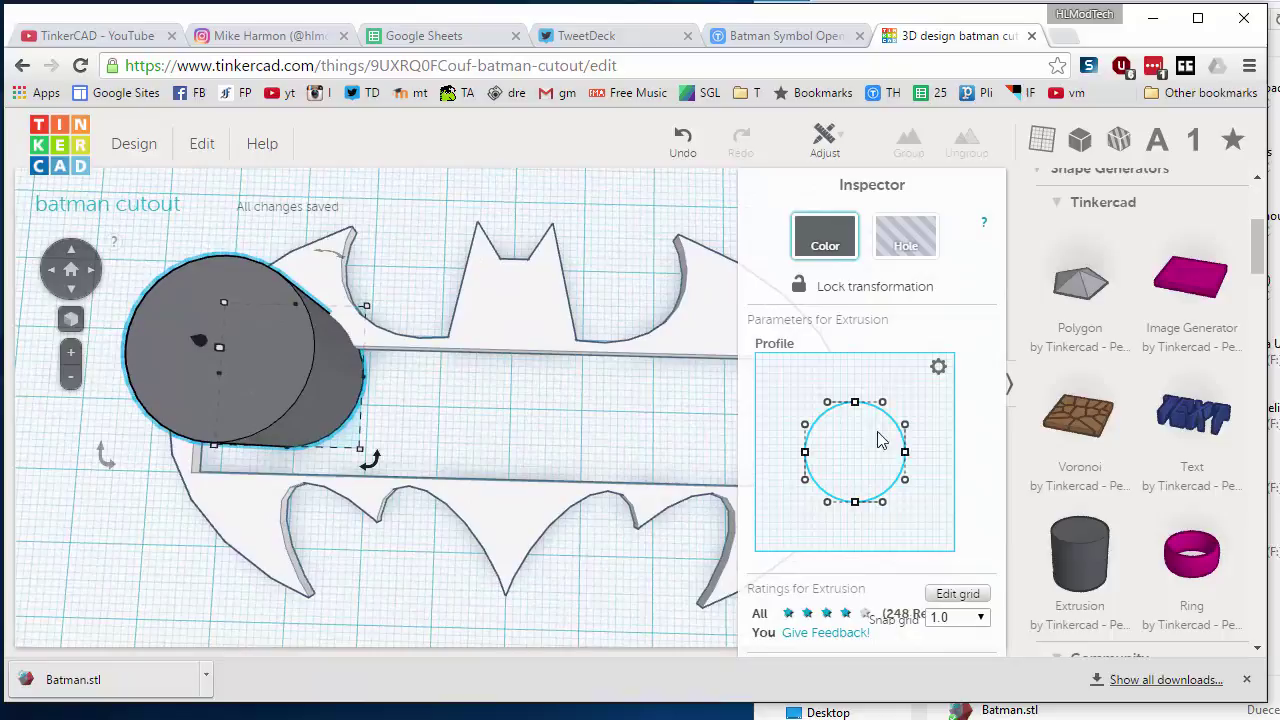
Reshape the extrusion's circular profile into a tilted oval and move it onto the left wing
drag(905, 451, 876, 457)
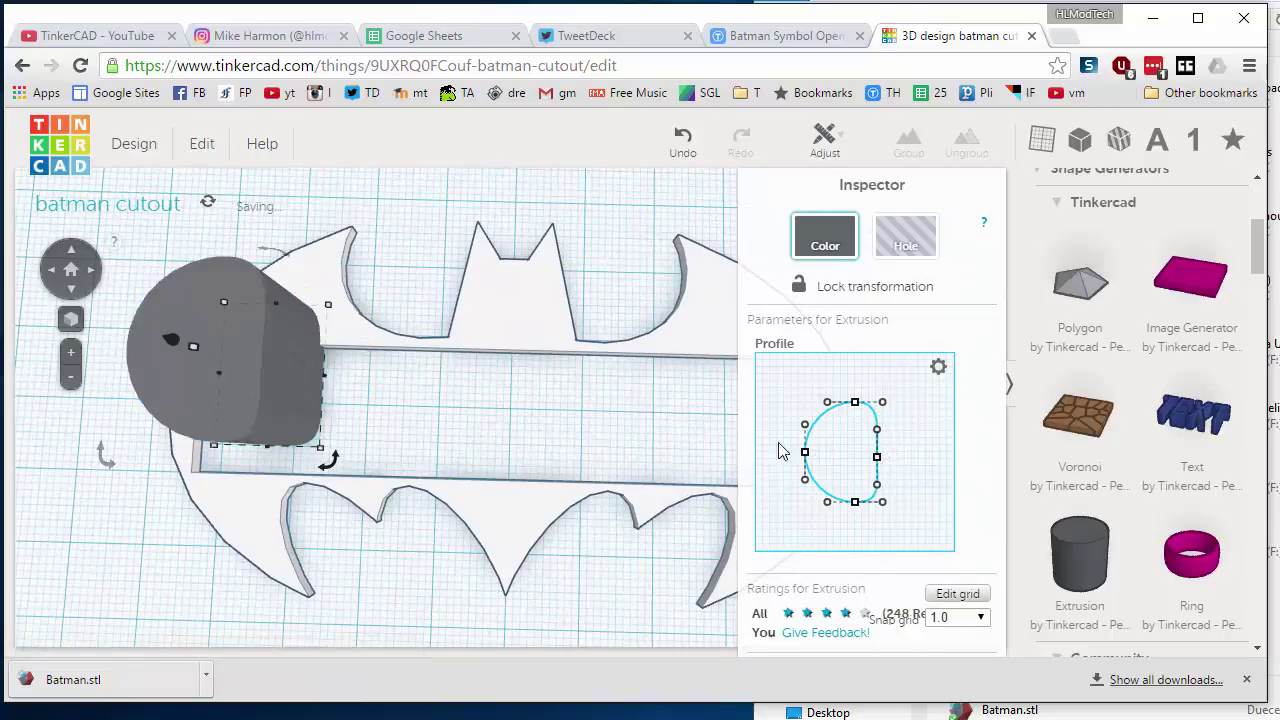
right_drag(359, 408, 745, 388)
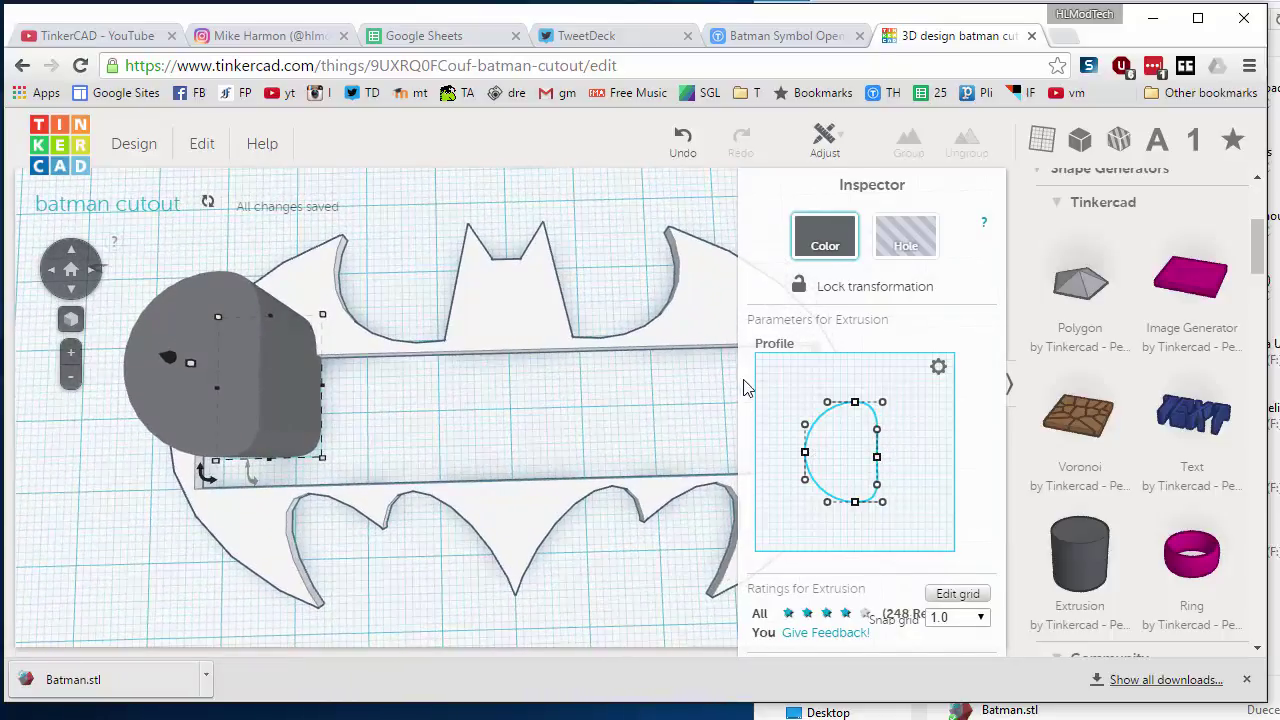
mouse_move(855, 402)
mouse_down()
mouse_move(854, 372)
mouse_move(852, 383)
mouse_up()
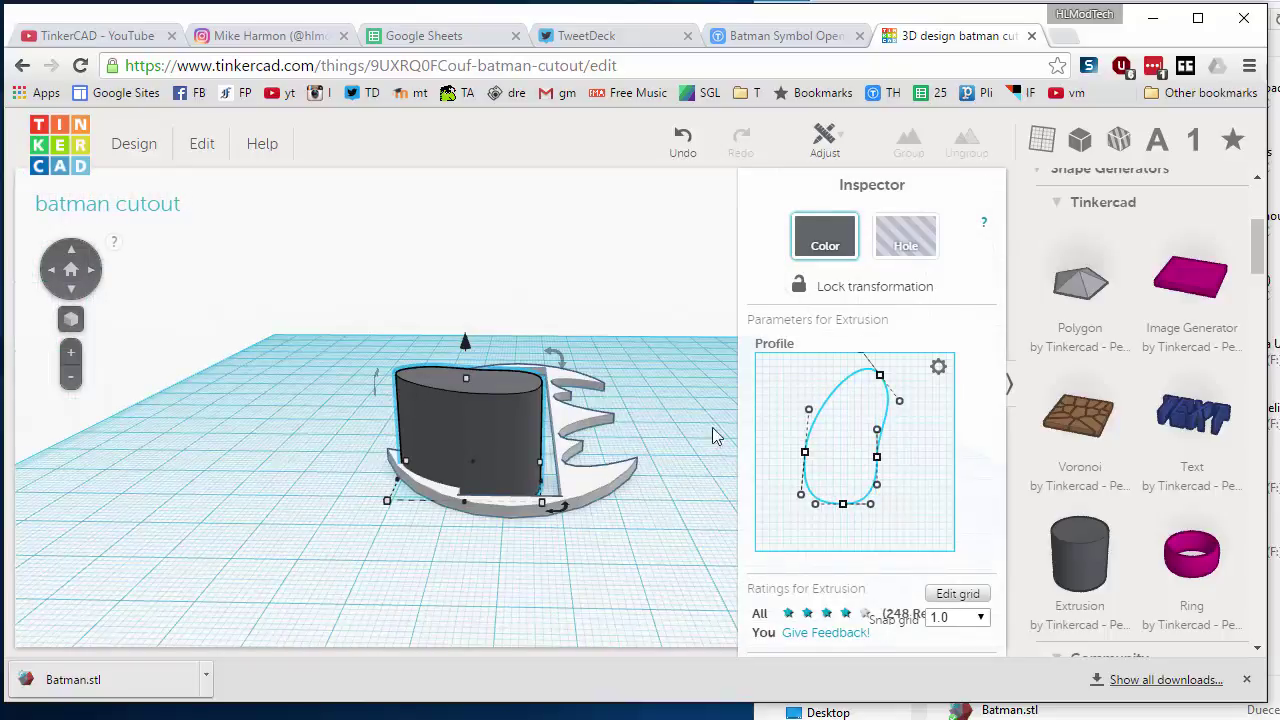
right_drag(712, 427, 378, 421)
drag(378, 421, 350, 422)
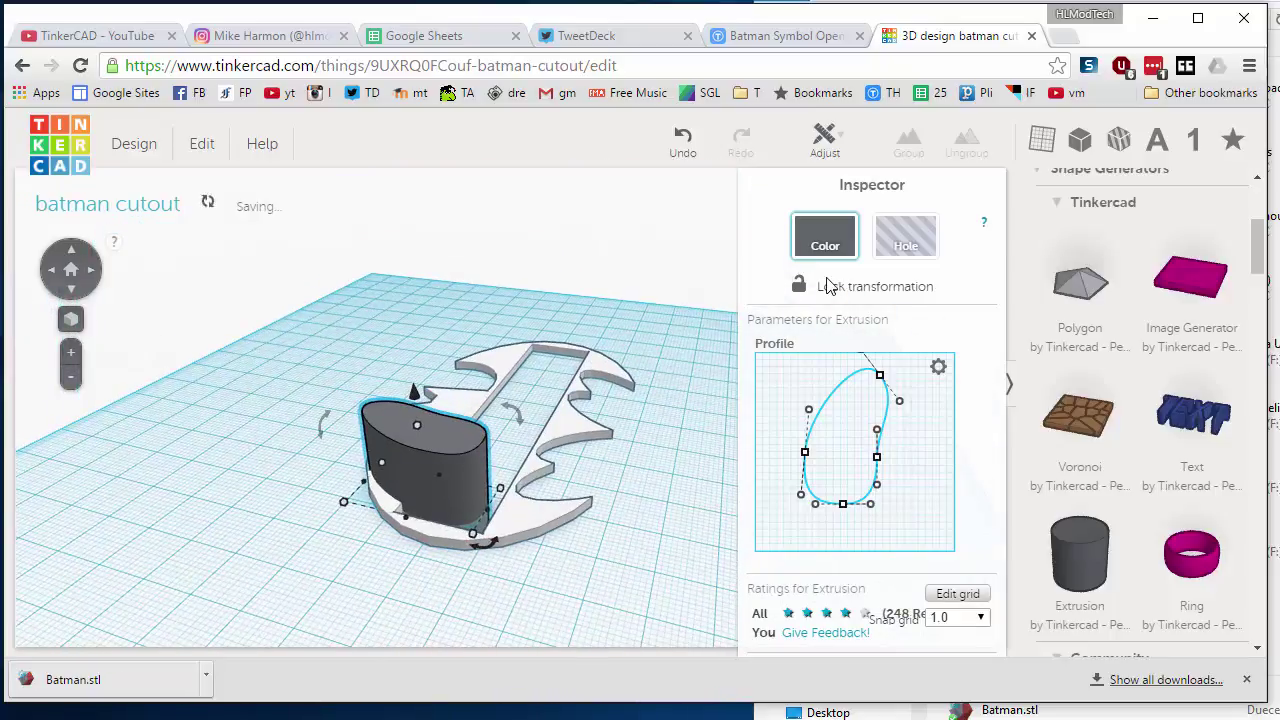
Turn the extrusion into a hole and place it over the Batman's left upper wing chunk
click(903, 244)
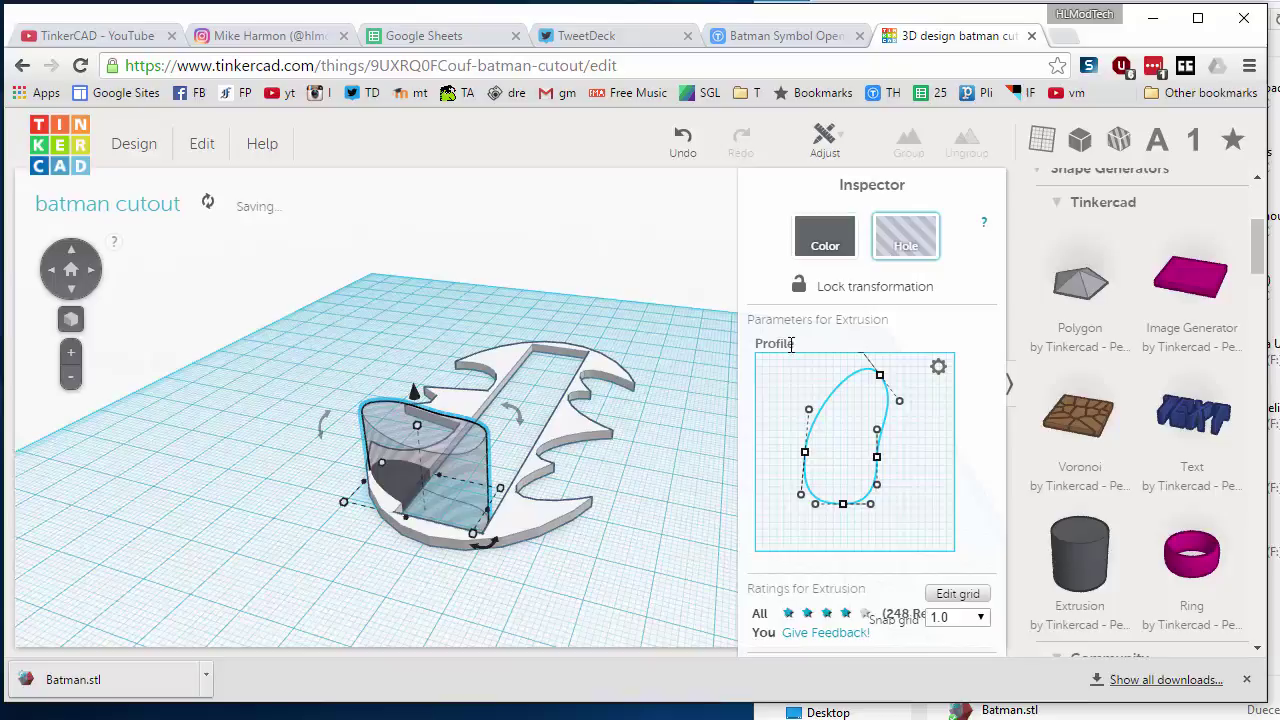
right_drag(420, 430, 402, 565)
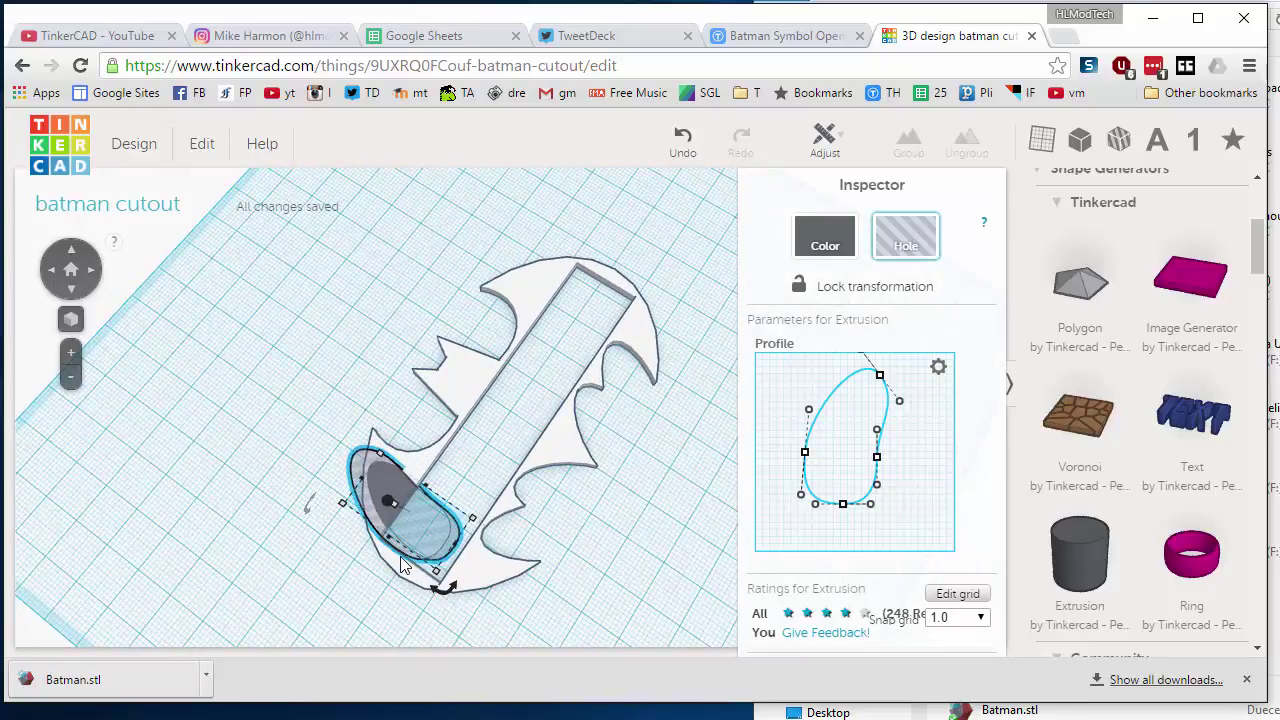
drag(432, 528, 290, 518)
click(425, 520)
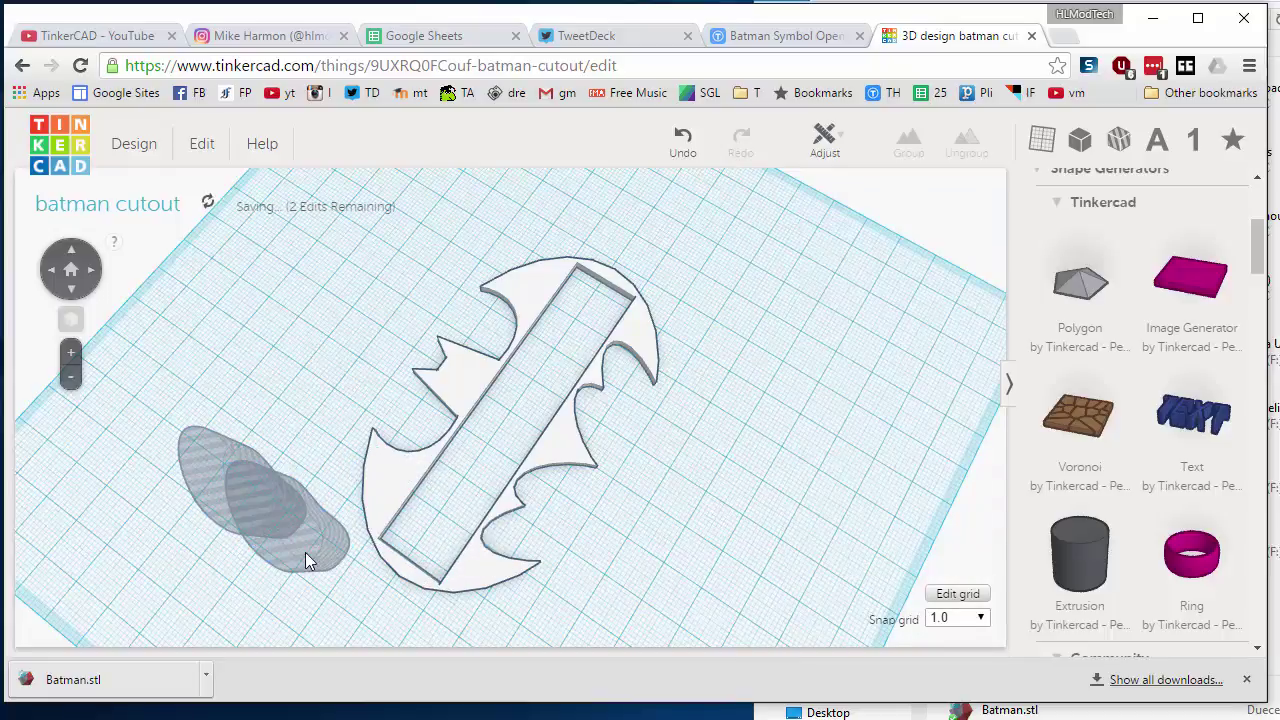
drag(308, 562, 437, 537)
Select the left-wing hole together with the Batman symbol
right_drag(376, 604, 425, 460)
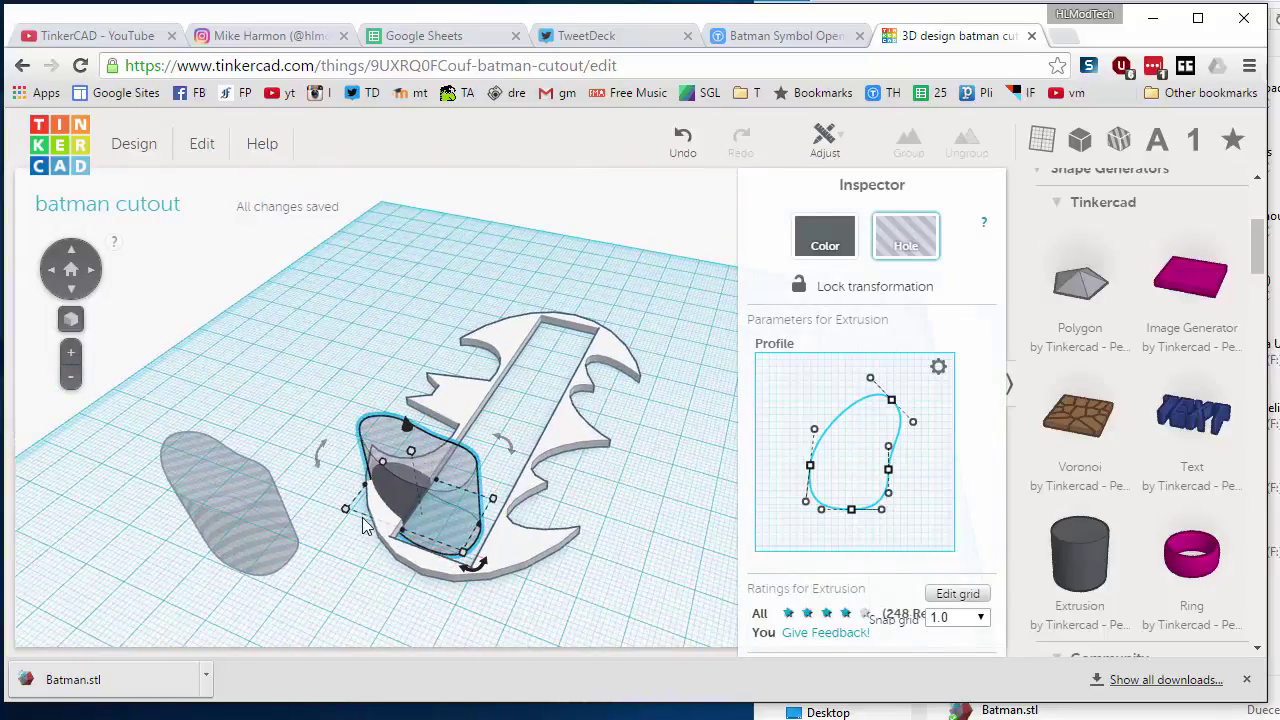
click(330, 421)
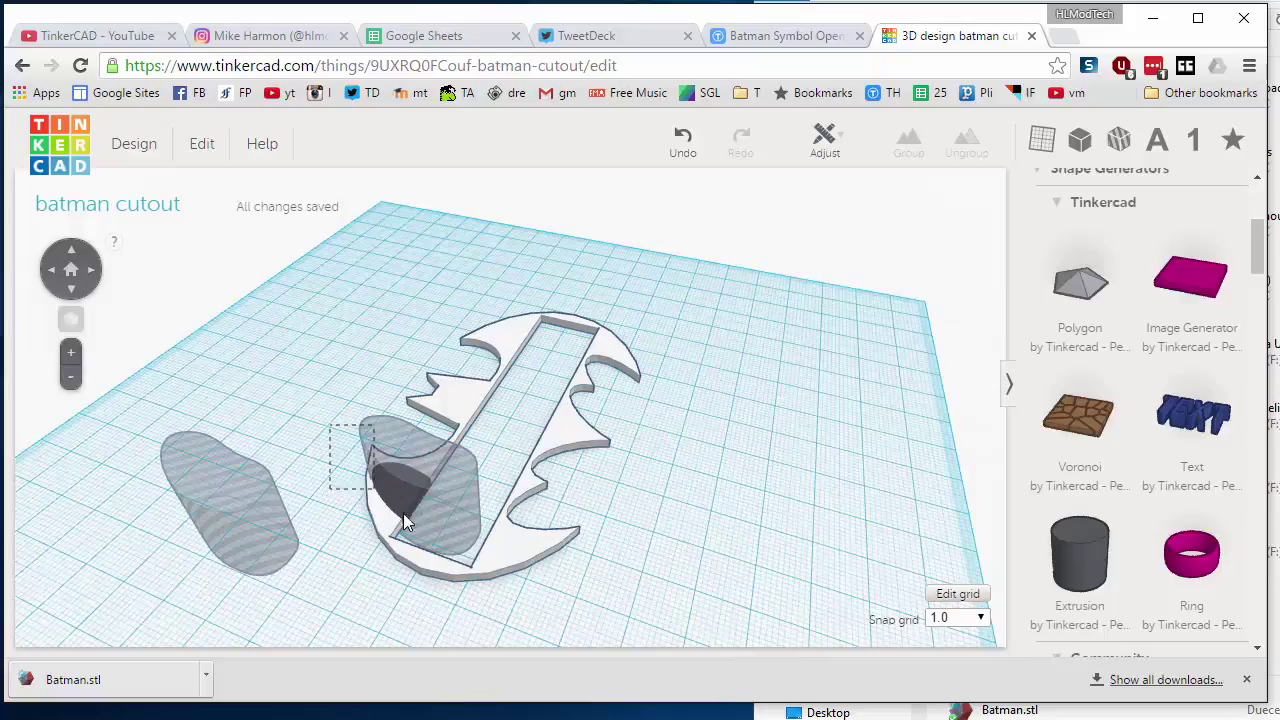
drag(403, 513, 420, 515)
Group to cut the left wing chunk, then mirror the spare hole horizontally onto the right upper wing
click(900, 140)
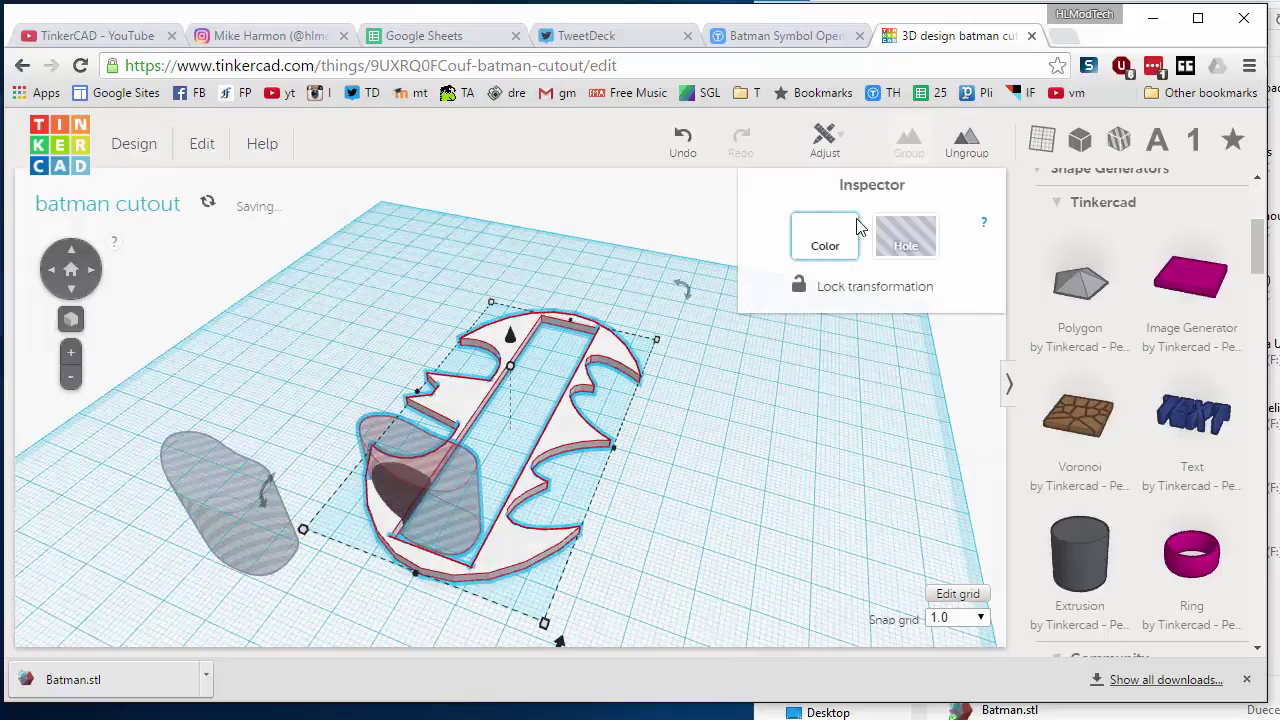
right_drag(786, 434, 389, 379)
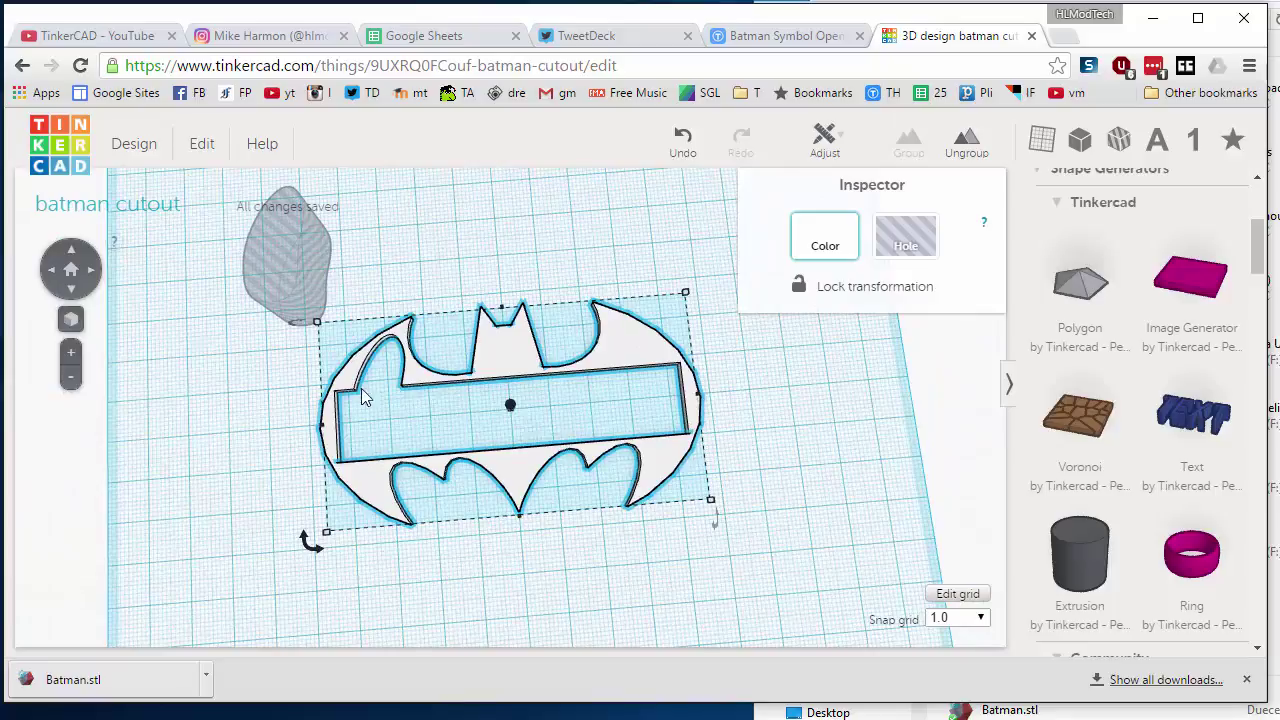
click(286, 290)
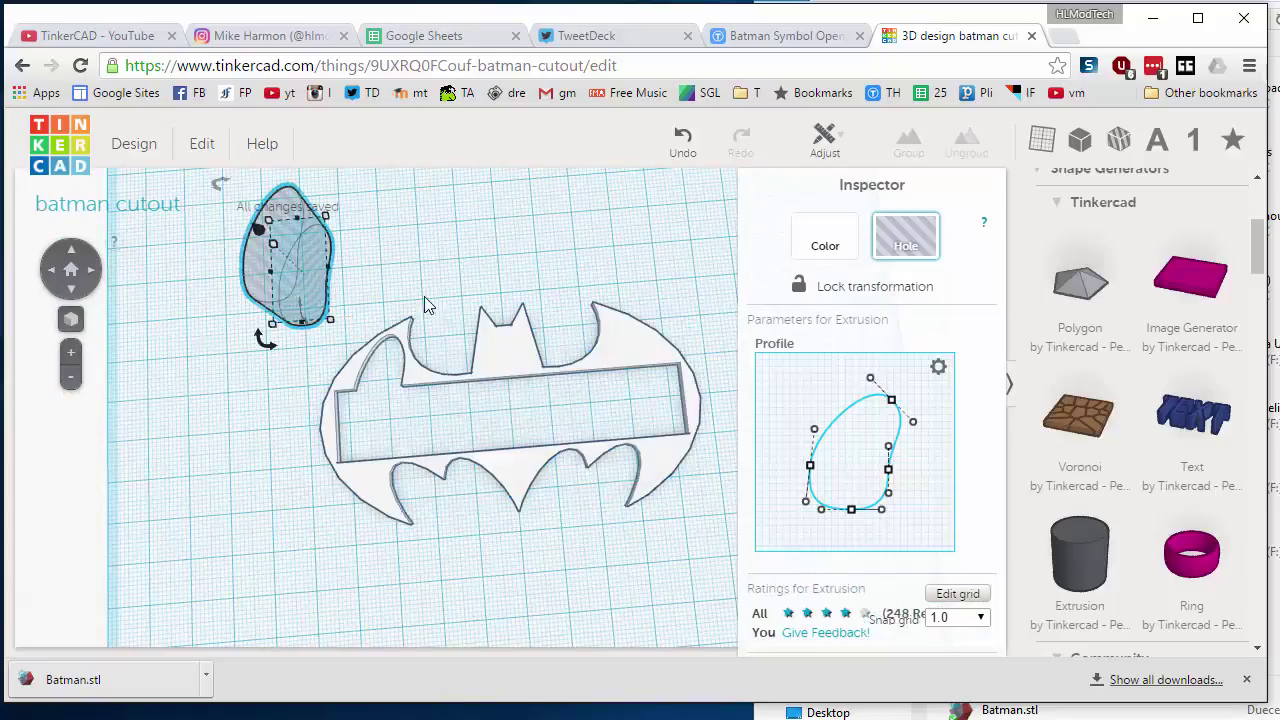
click(825, 138)
click(838, 206)
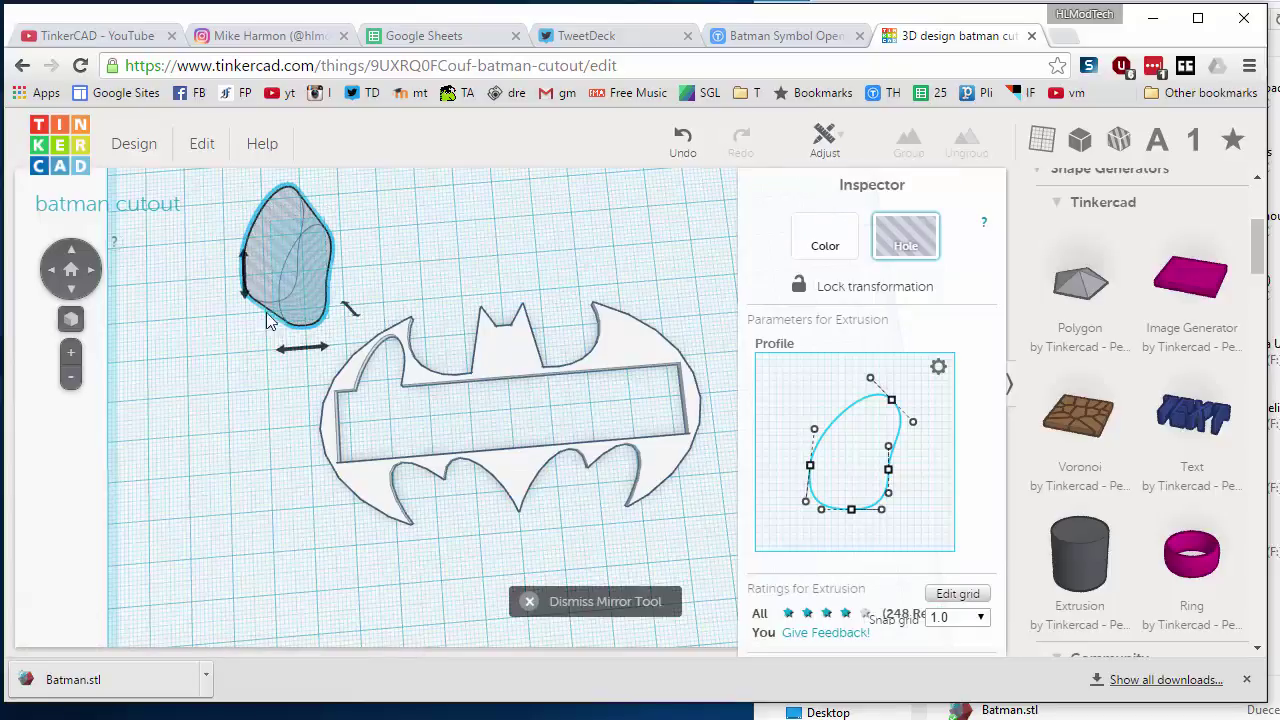
click(297, 350)
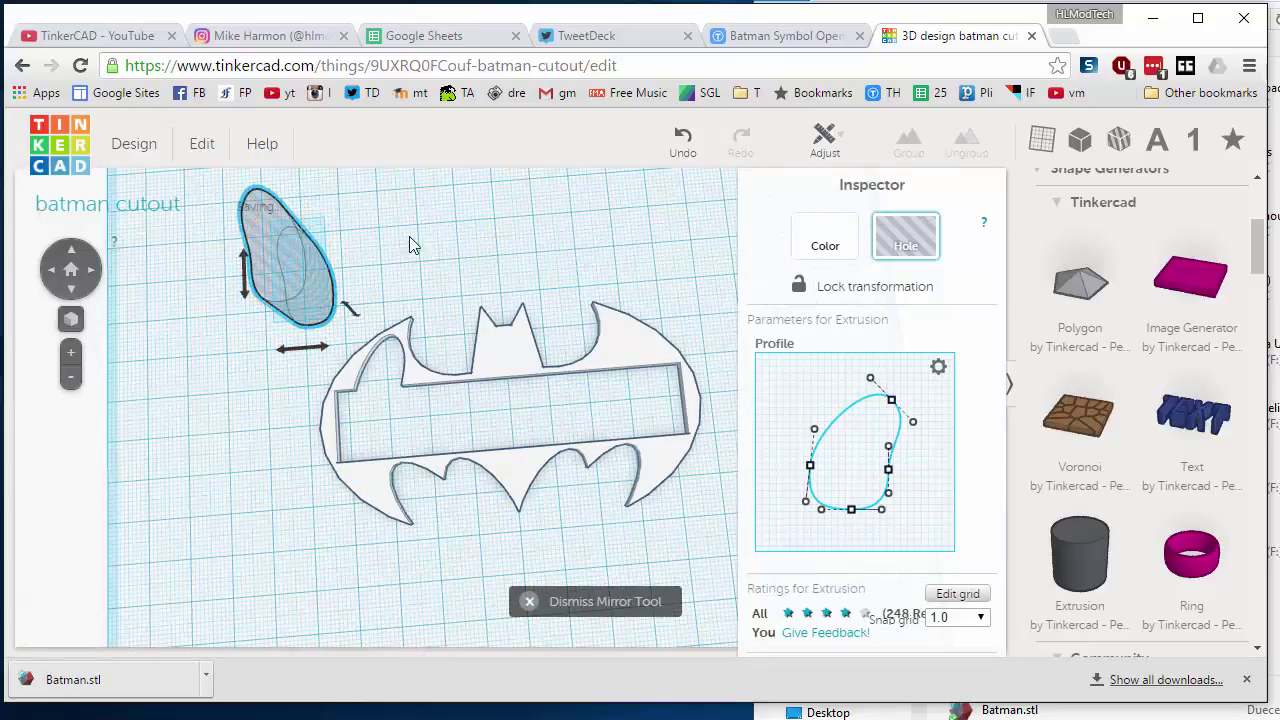
drag(288, 320, 648, 427)
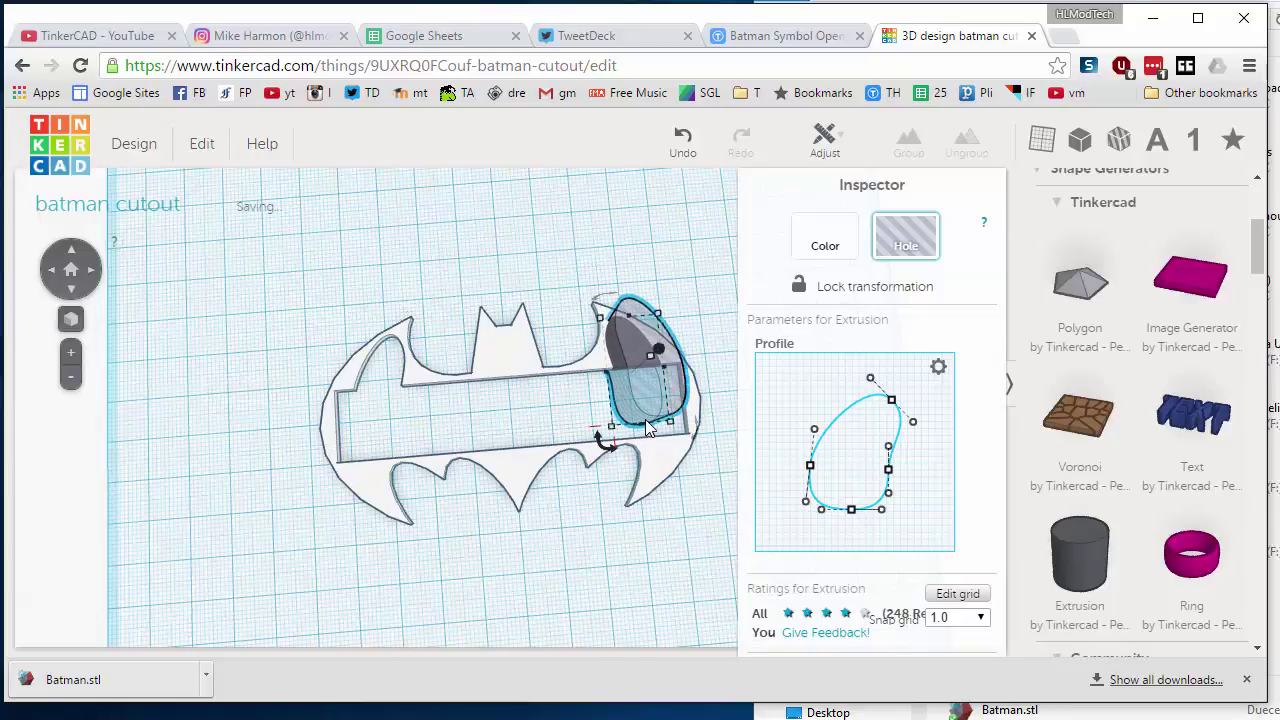
Group the Batman with the right-wing hole to cut that chunk out, and inspect the finished stencil
click(583, 269)
drag(673, 358, 676, 362)
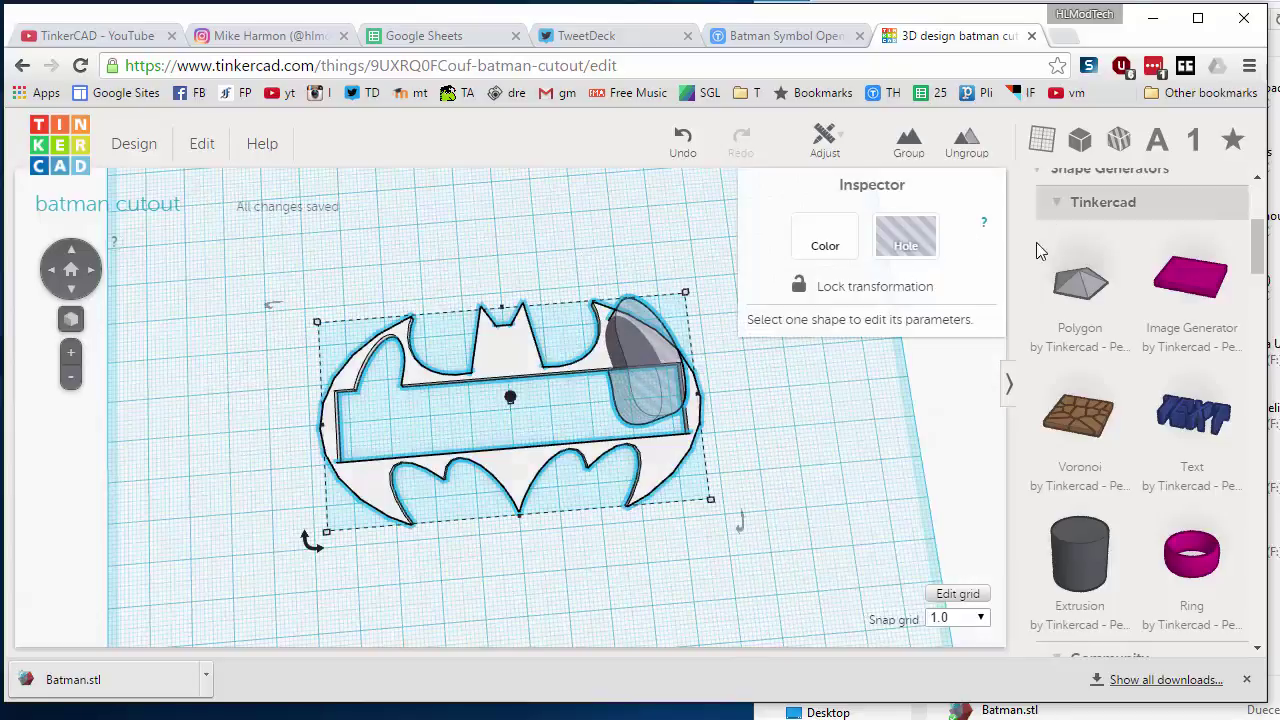
click(913, 163)
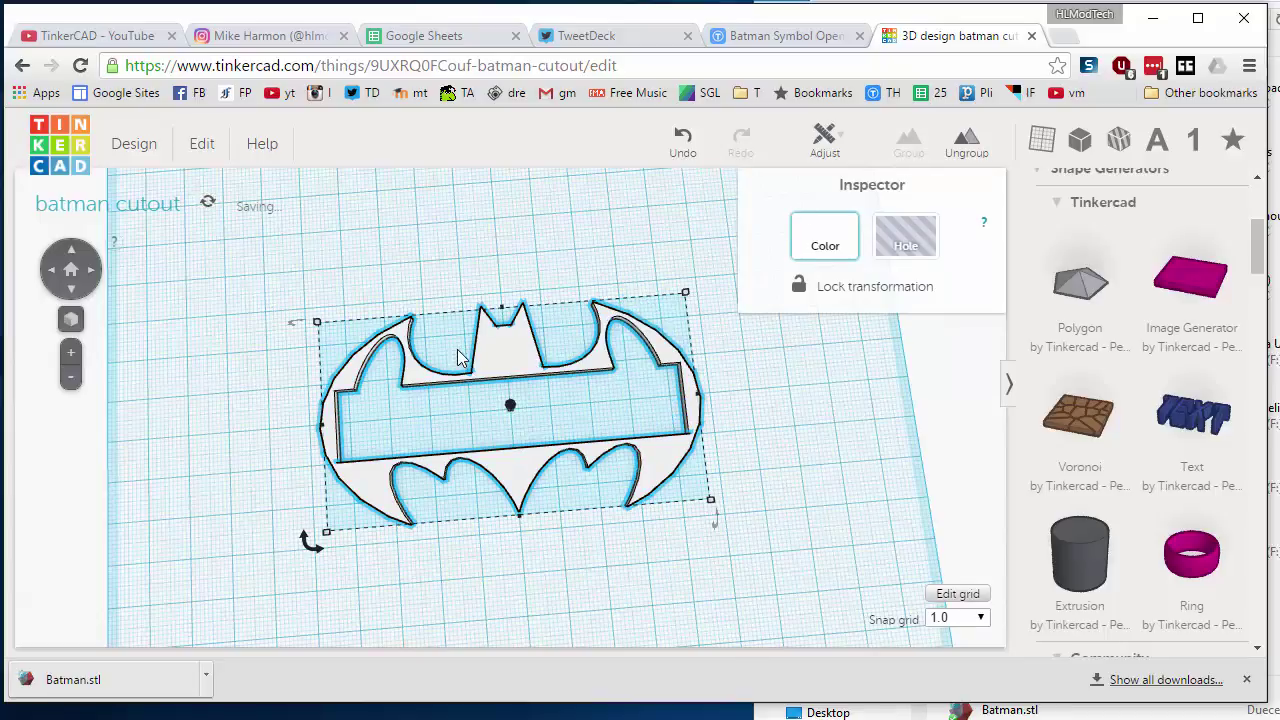
right_drag(640, 300, 384, 478)
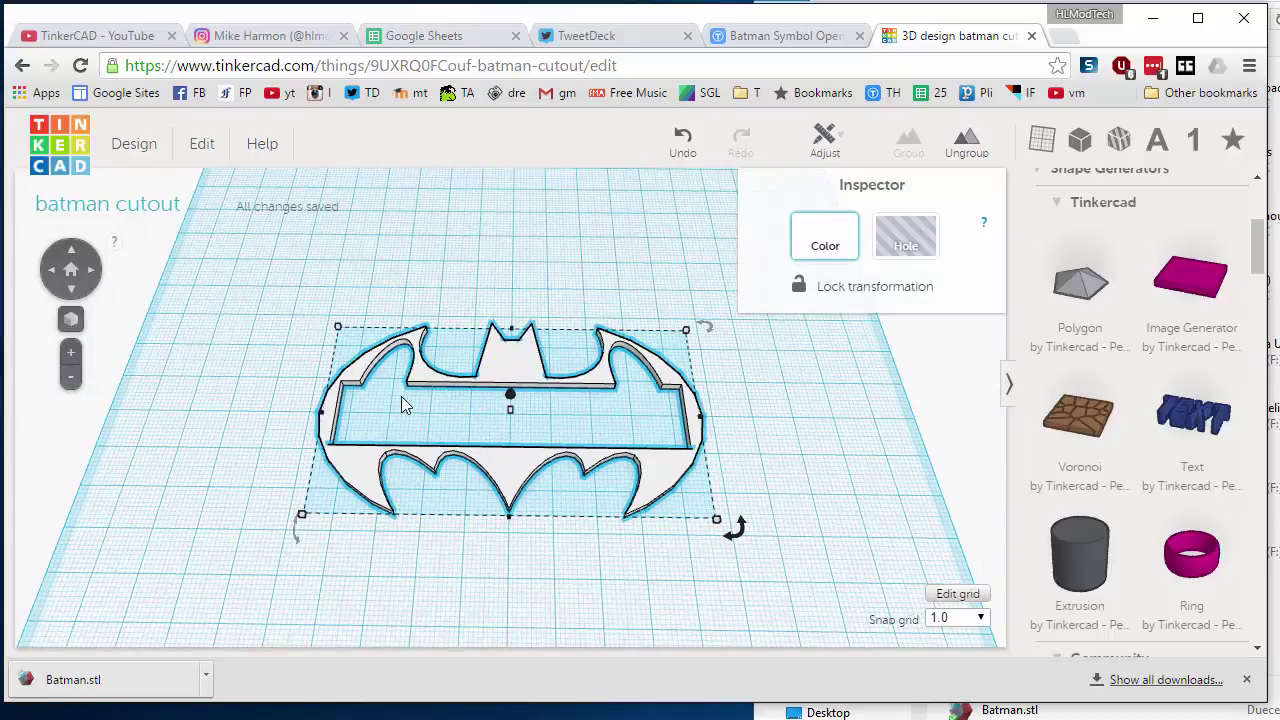
right_drag(429, 409, 437, 450)
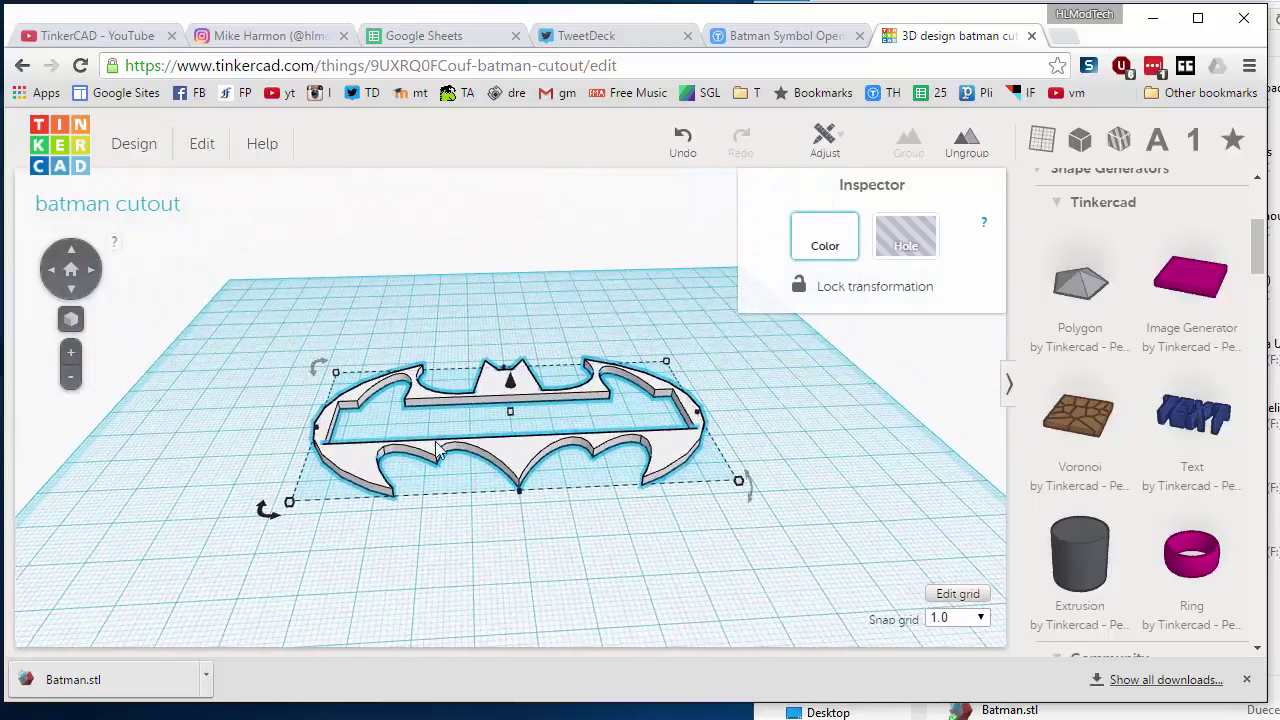
right_drag(580, 425, 381, 446)
right_drag(392, 398, 439, 419)
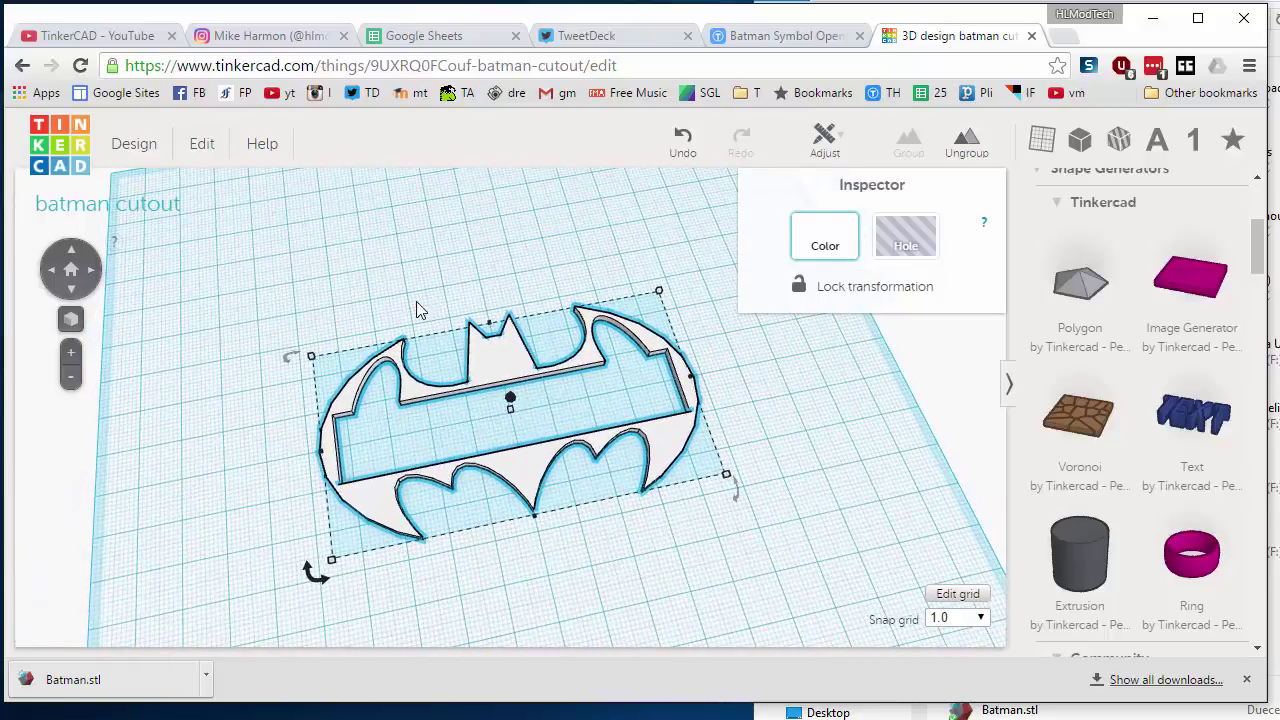
right_drag(270, 418, 141, 160)
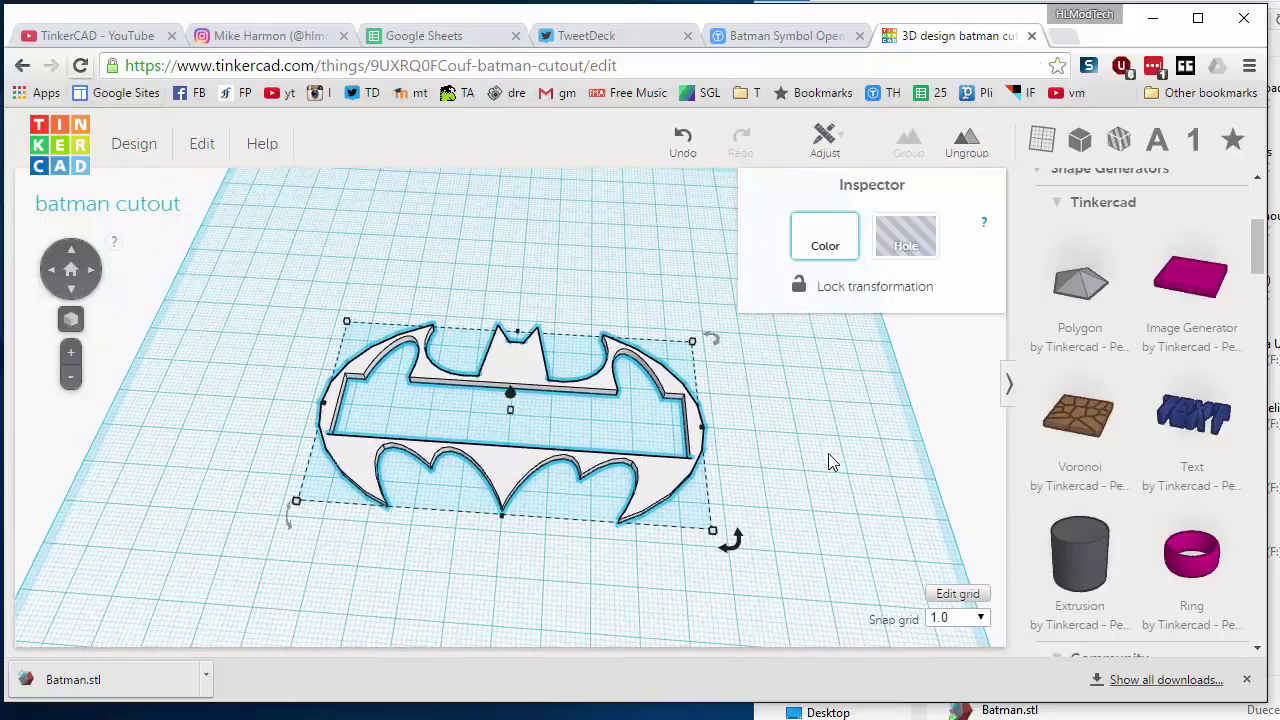
Switch to the YouTube channel tab with Ctrl+Tab and scroll the page
key(ctrl+Tab)
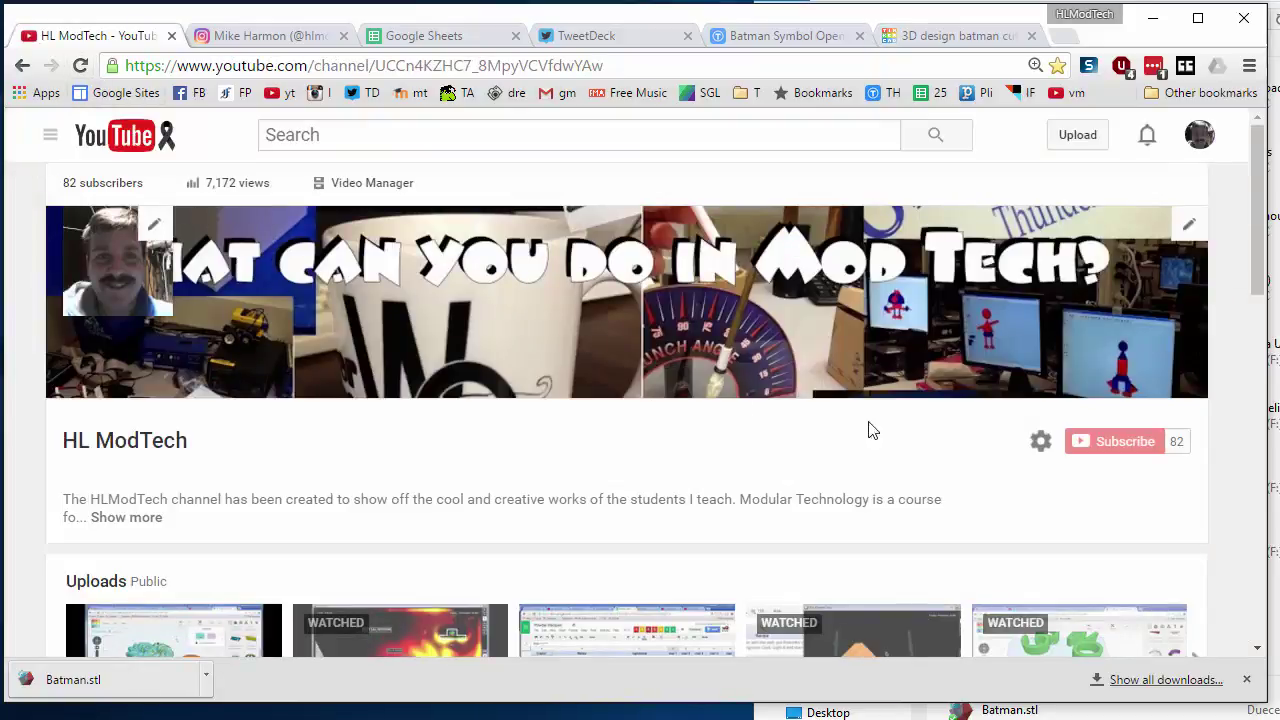
scroll(790, 432, down, 3)
scroll(655, 396, up, 2)
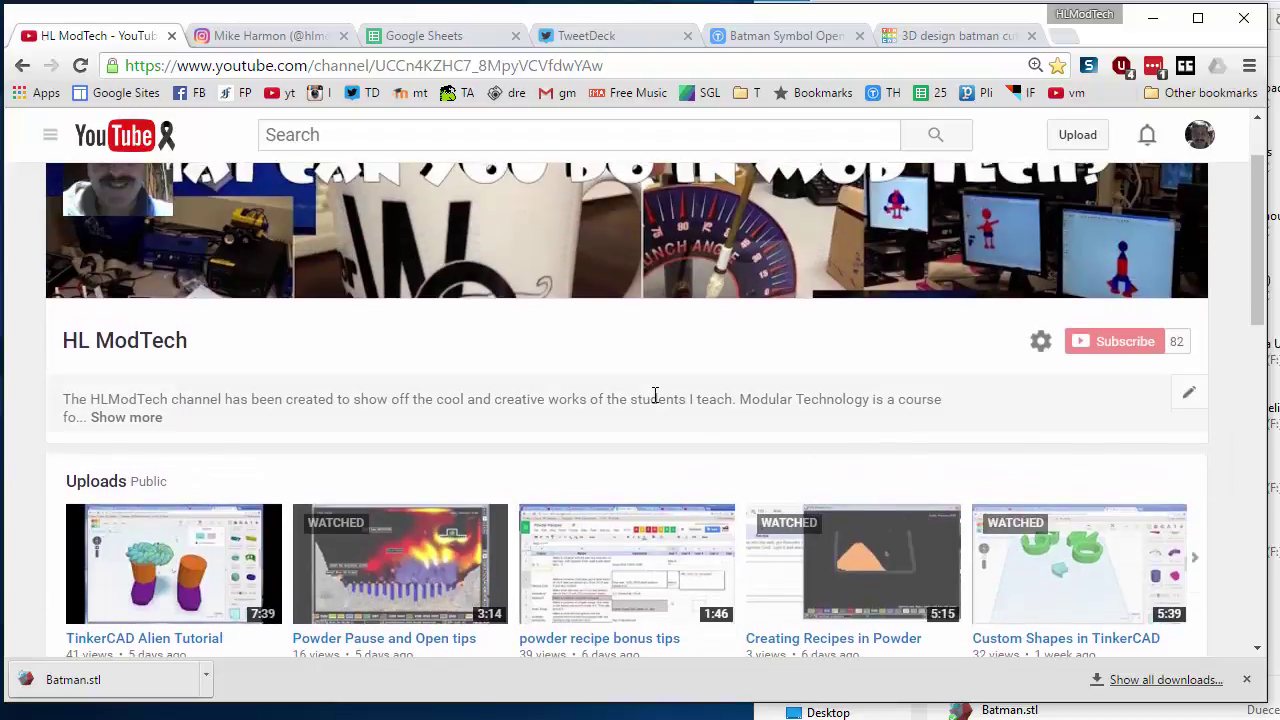
scroll(652, 430, up, 1)
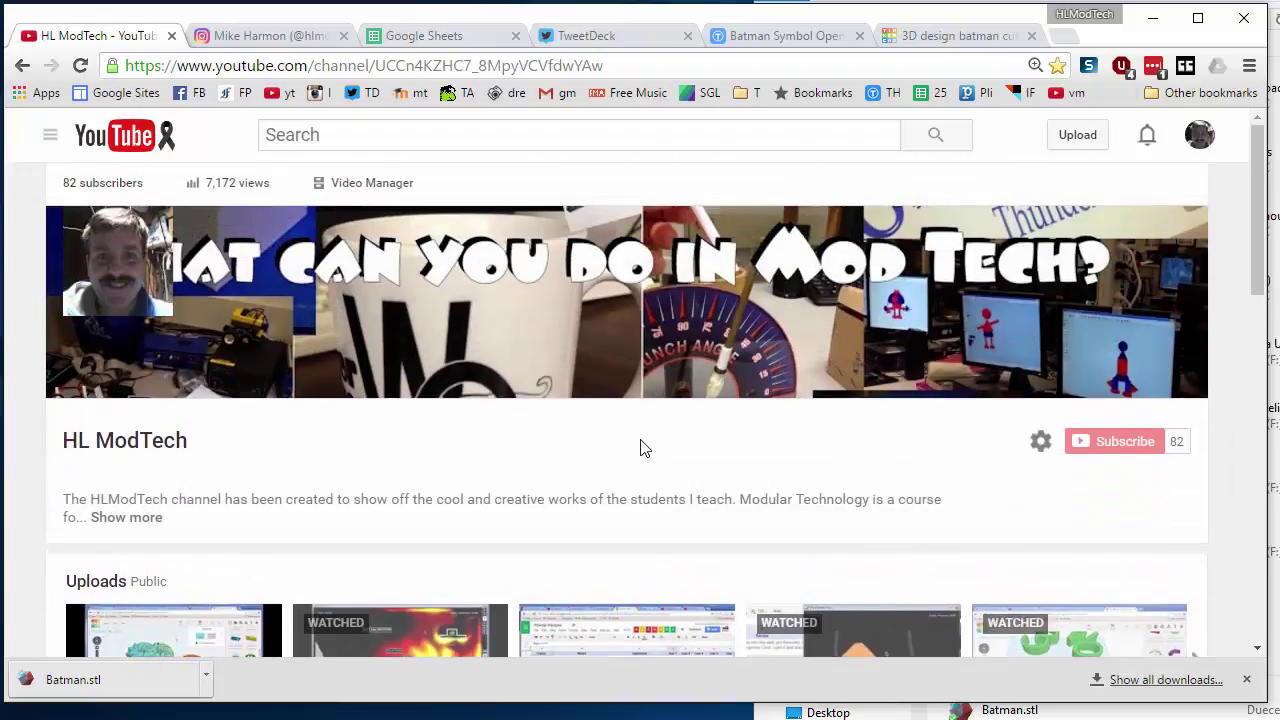